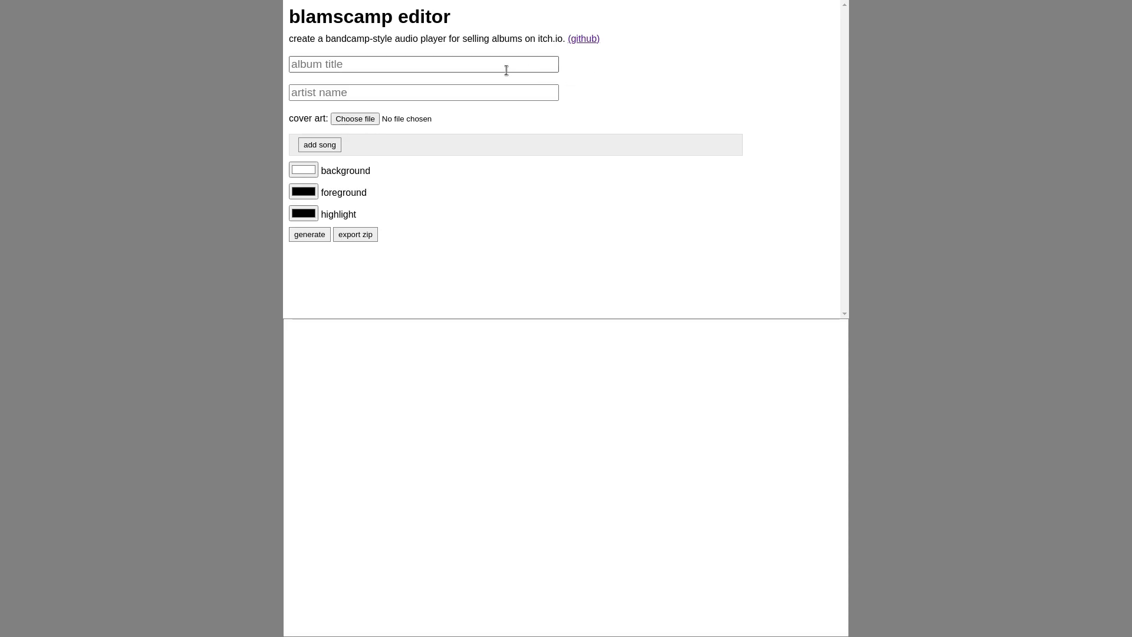
Step: Enter album title 'titled songs' and artist 'blackle mori'
click(448, 64)
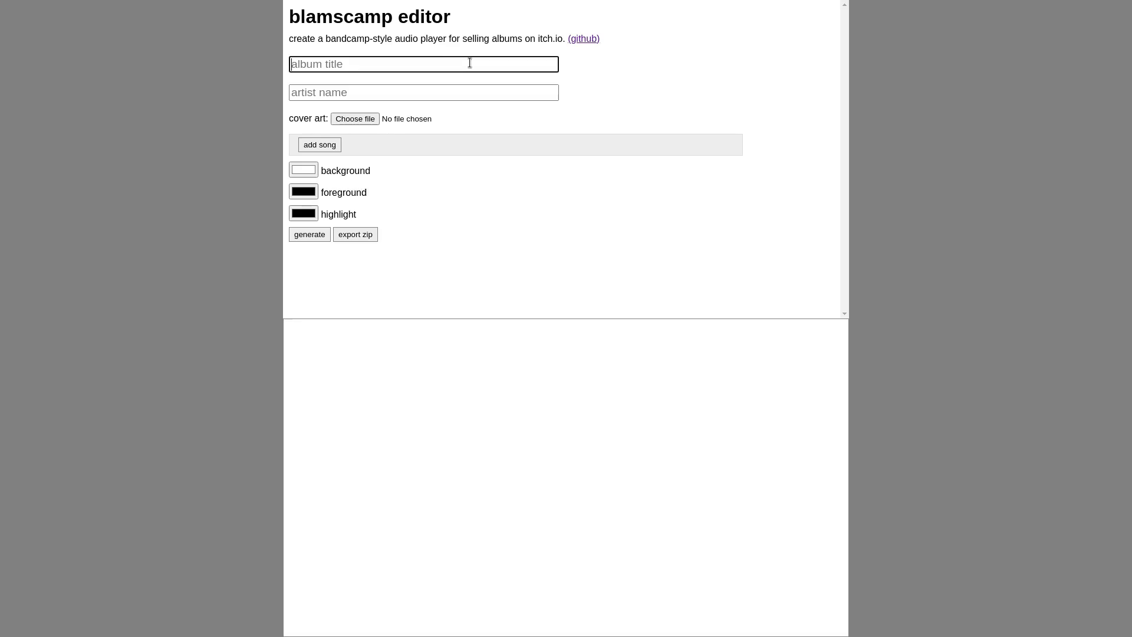
text(titled songs)
key(Tab)
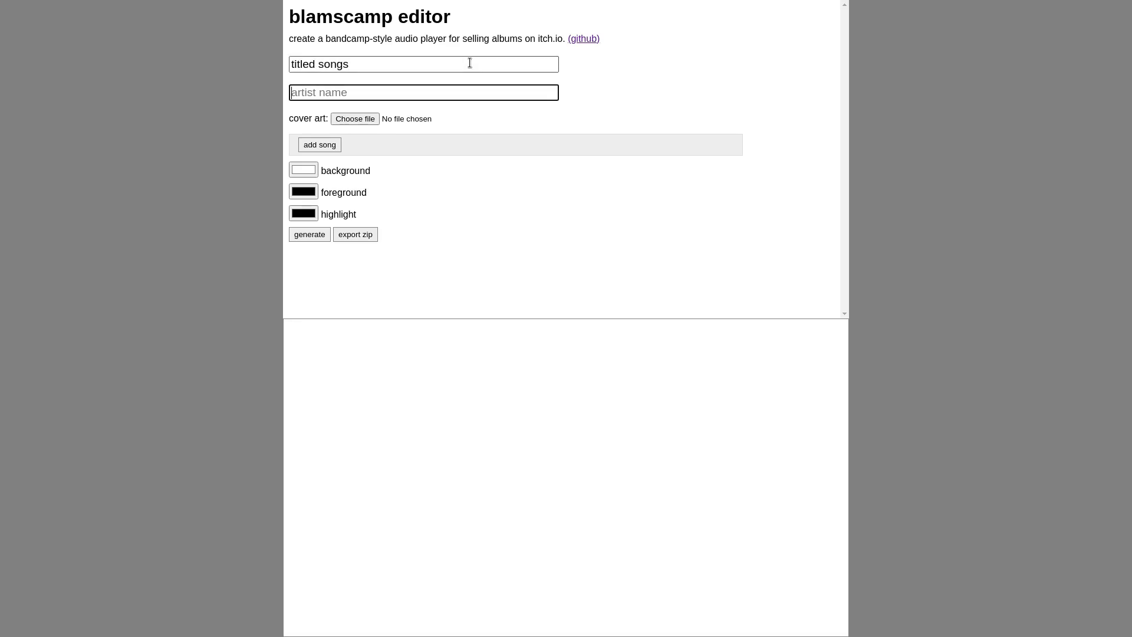
text(blackle mor)
text(i)
Step: Choose cover.jpg as the album cover art
click(355, 118)
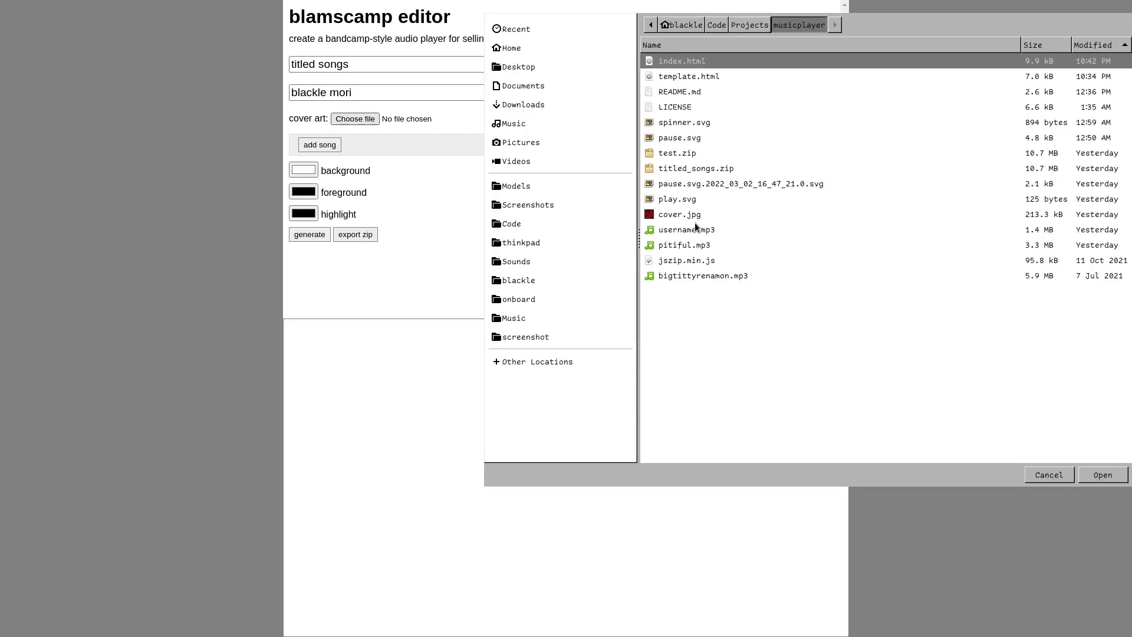
double_click(679, 214)
Step: Add three songs titled pitiful, renamon and username
click(320, 144)
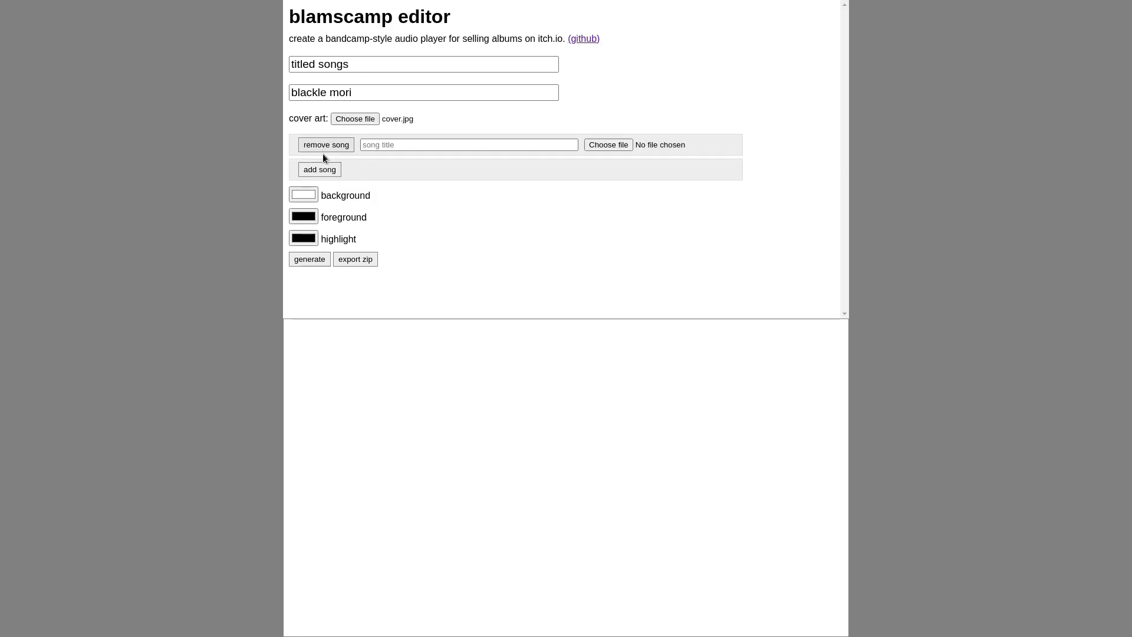
click(319, 169)
click(320, 193)
click(468, 144)
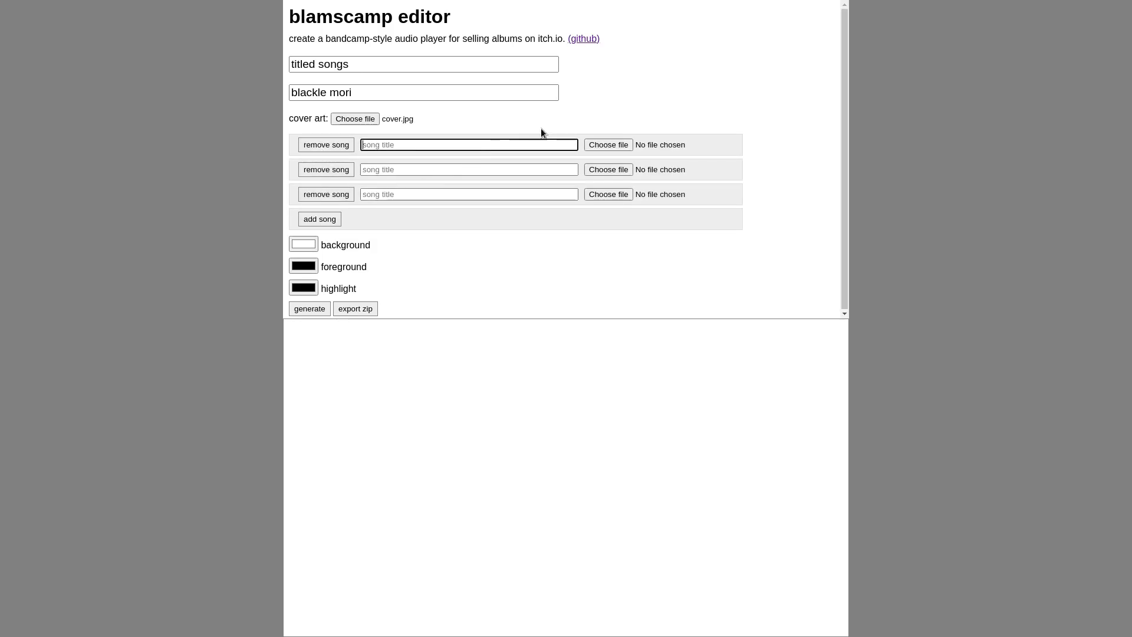
text(pitifu)
text(l)
click(388, 171)
text(re)
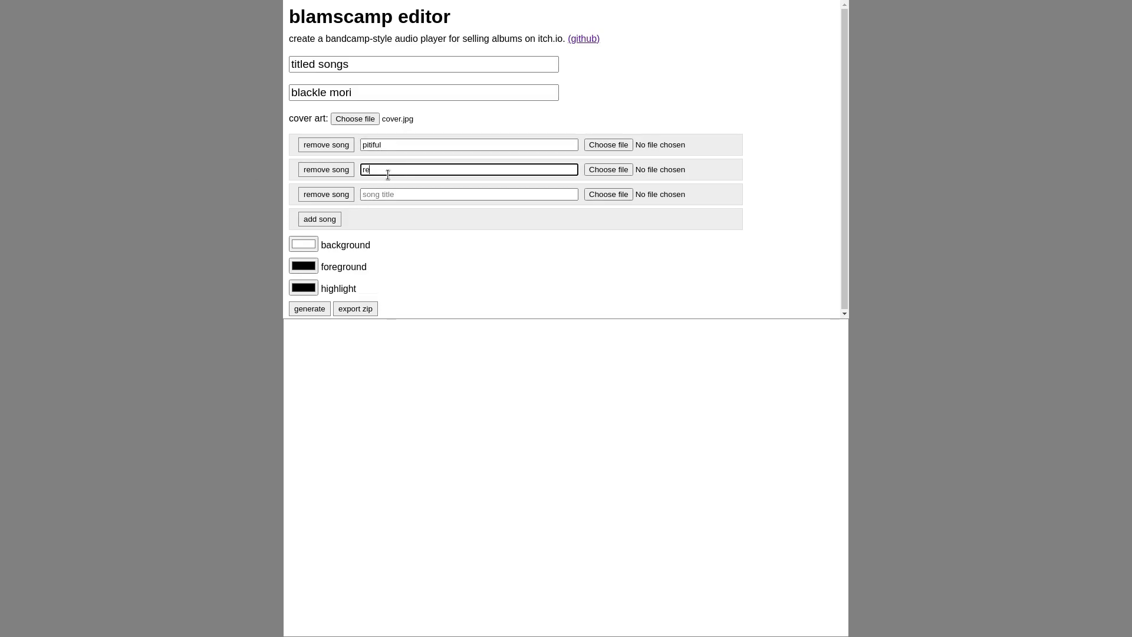
text(namoeb)
key(BackSpace)
key(BackSpace)
text(n)
click(421, 193)
text(u)
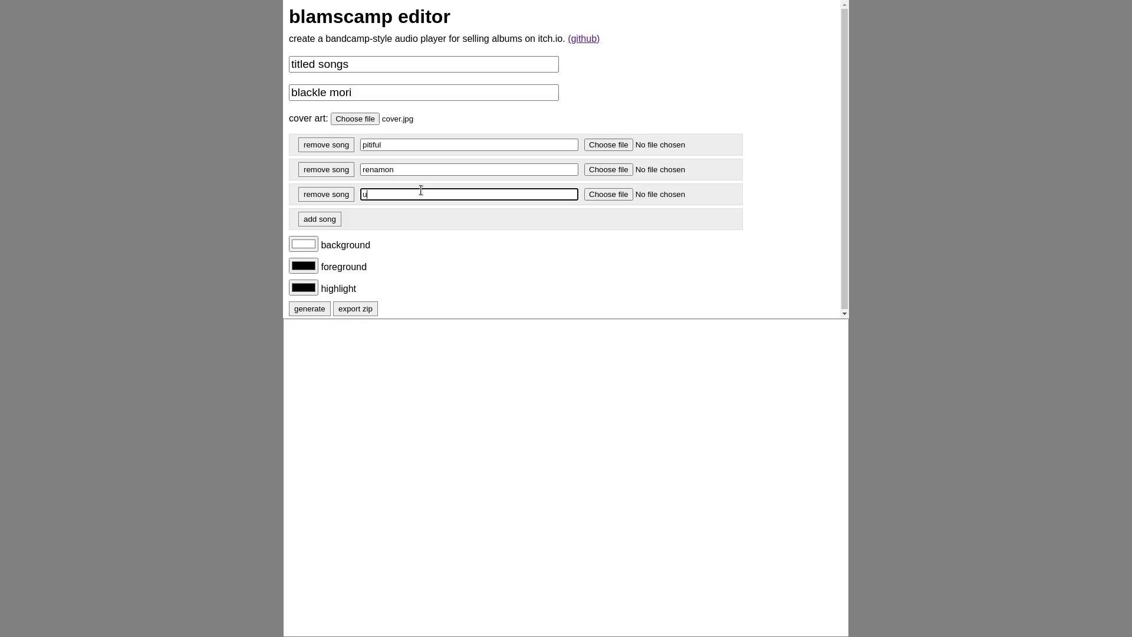
text(sername)
Step: Attach pitiful.mp3, the renamon audio and username.mp3 to their matching songs
click(609, 145)
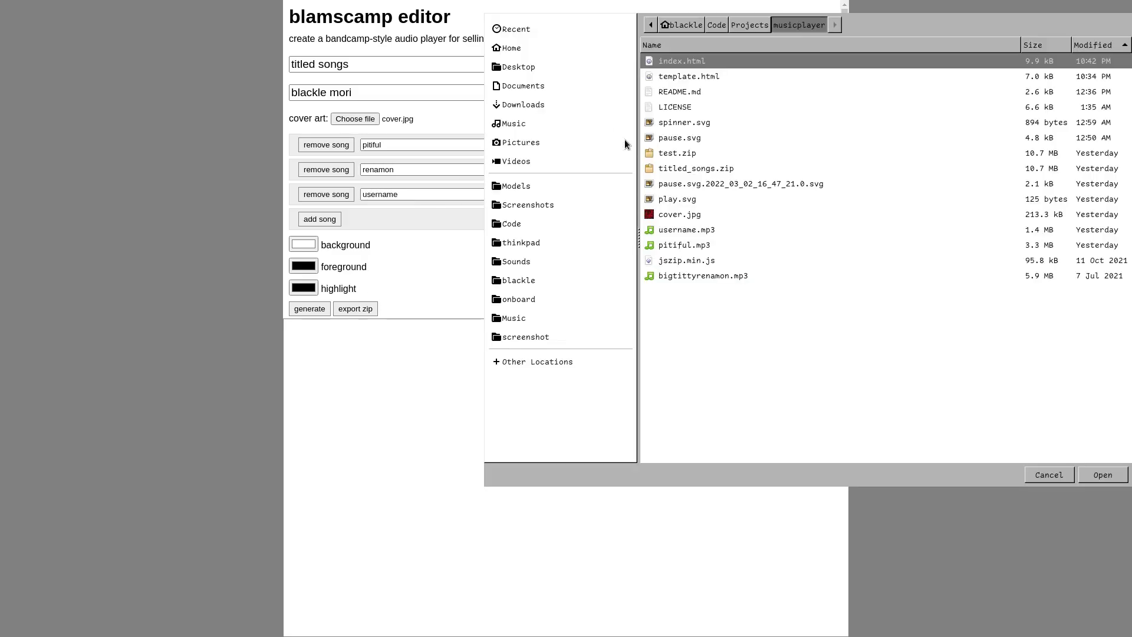
double_click(690, 230)
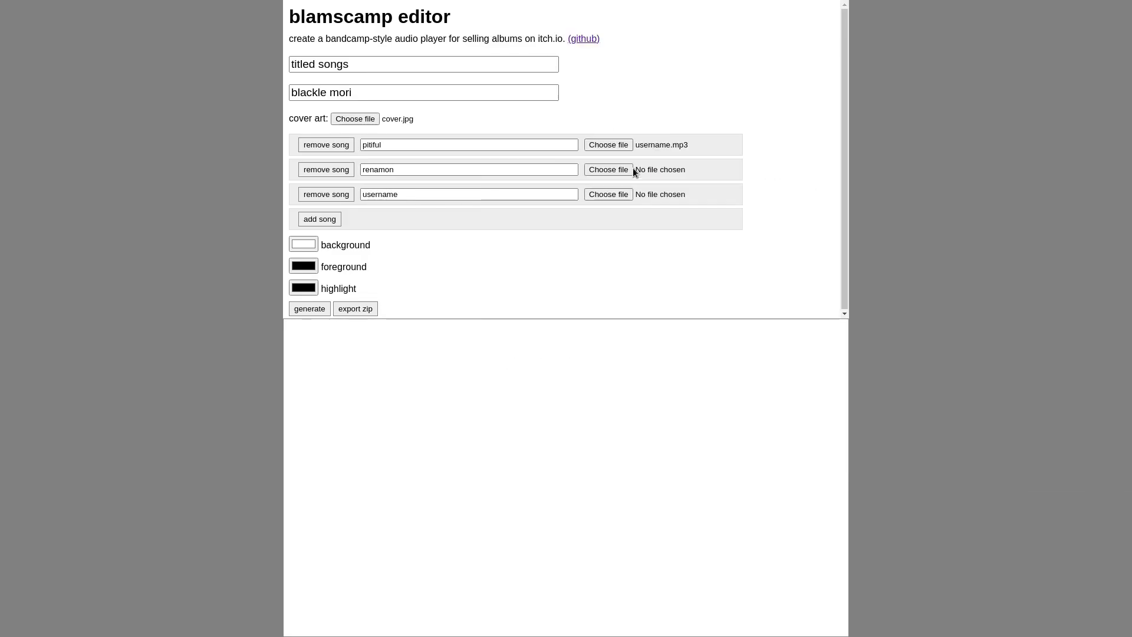
click(609, 144)
double_click(700, 241)
click(608, 170)
double_click(686, 235)
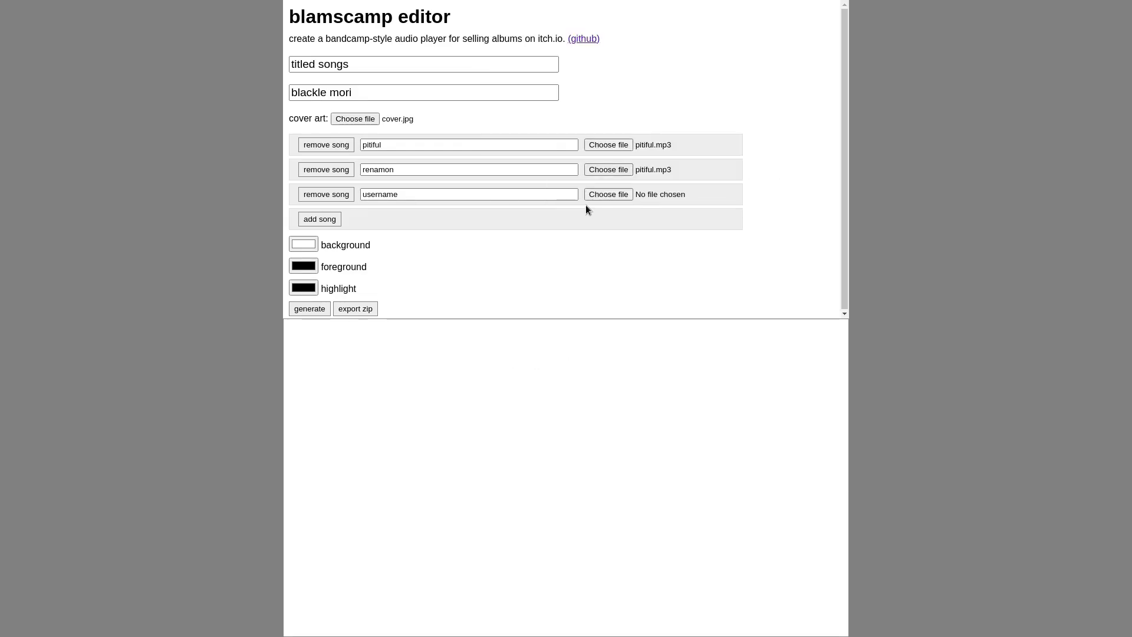
click(603, 170)
double_click(687, 275)
click(602, 194)
double_click(678, 228)
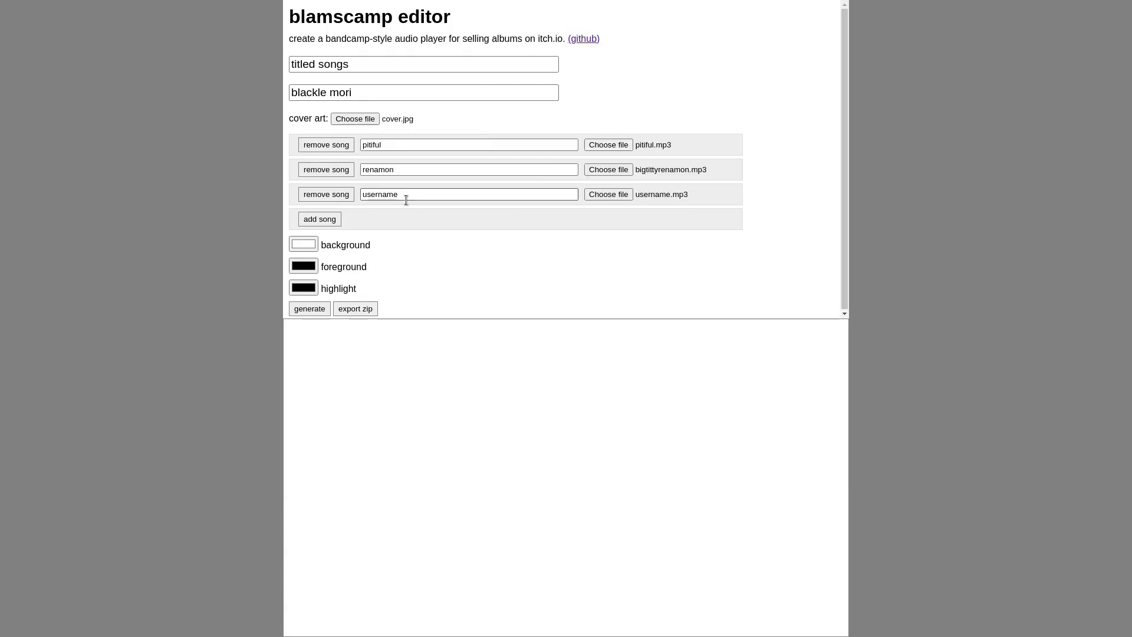
Step: Generate the player preview and play through pitiful, renamon and username, then restart track 1
click(310, 309)
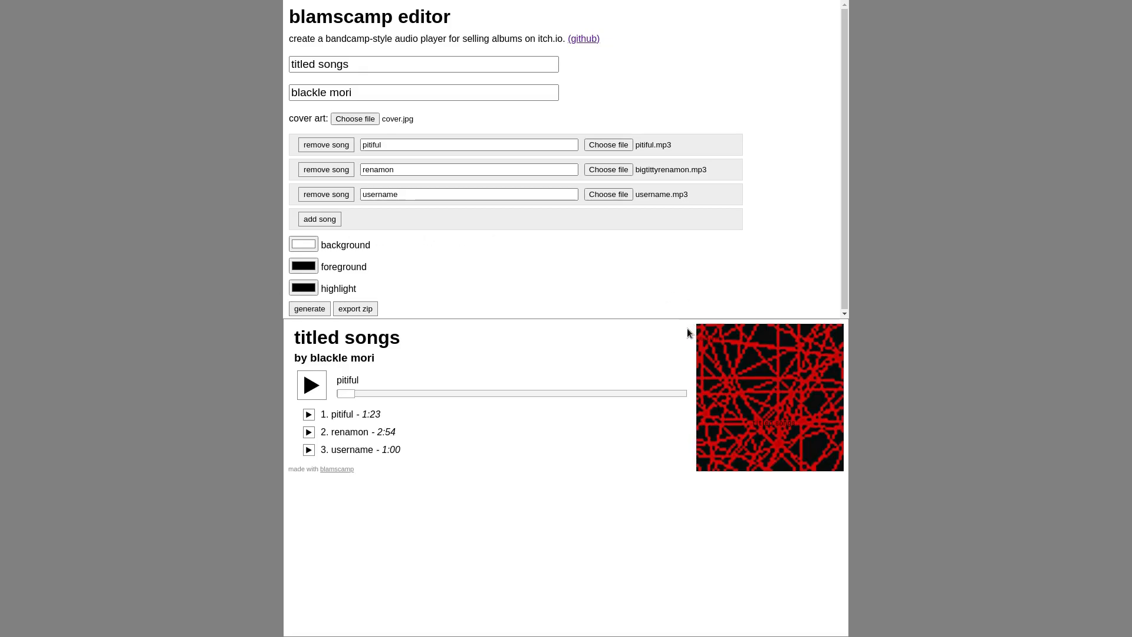
click(312, 385)
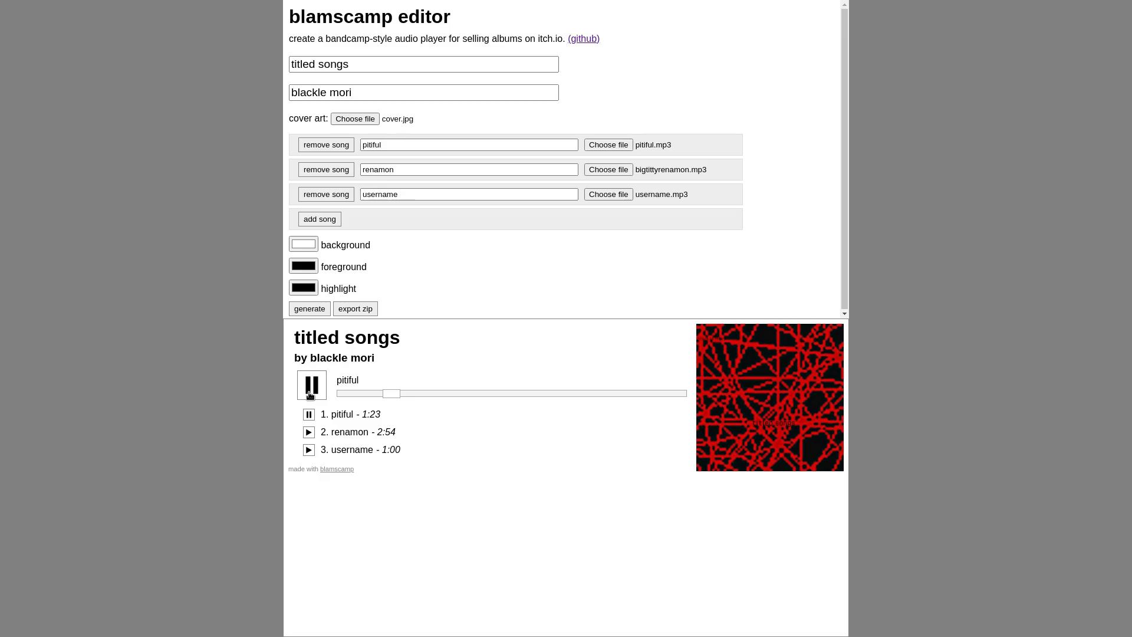
click(584, 395)
click(493, 393)
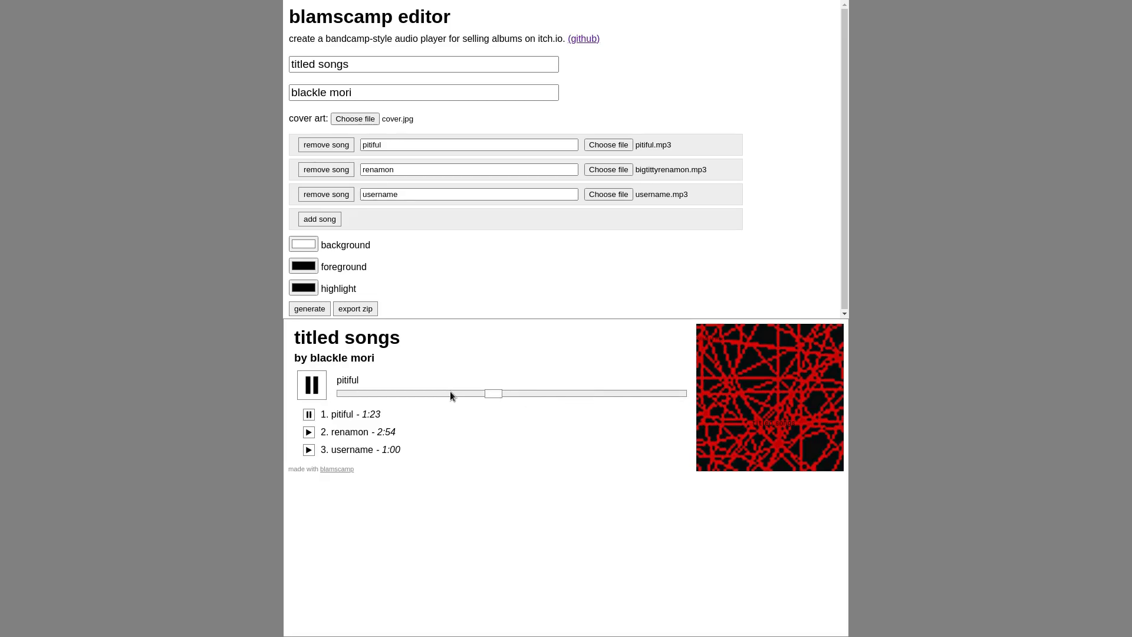
click(529, 396)
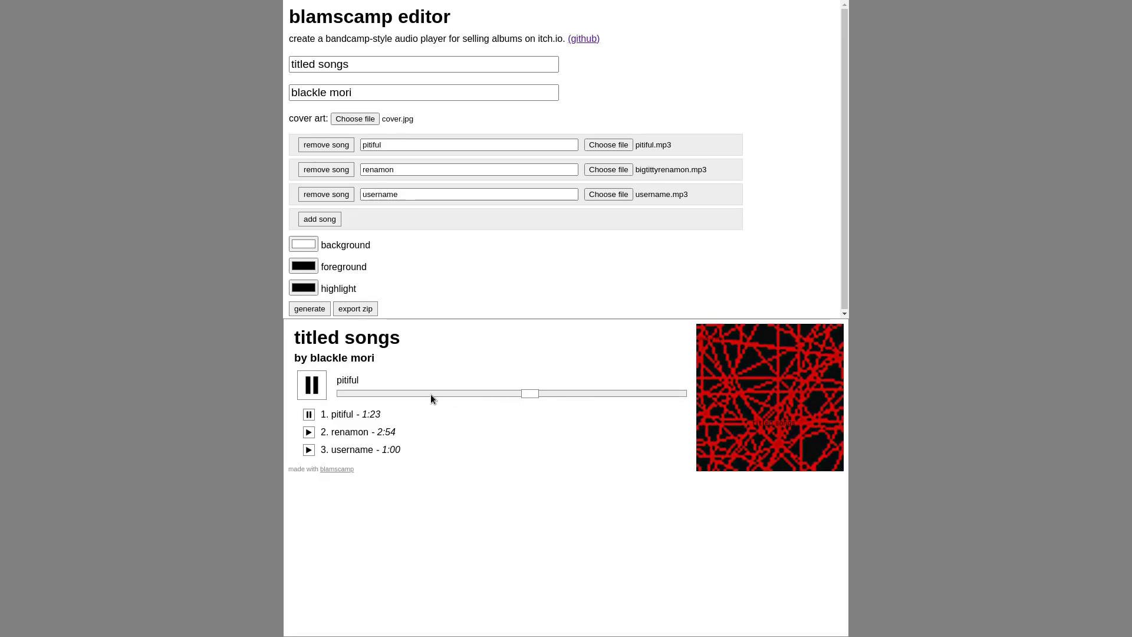
click(659, 396)
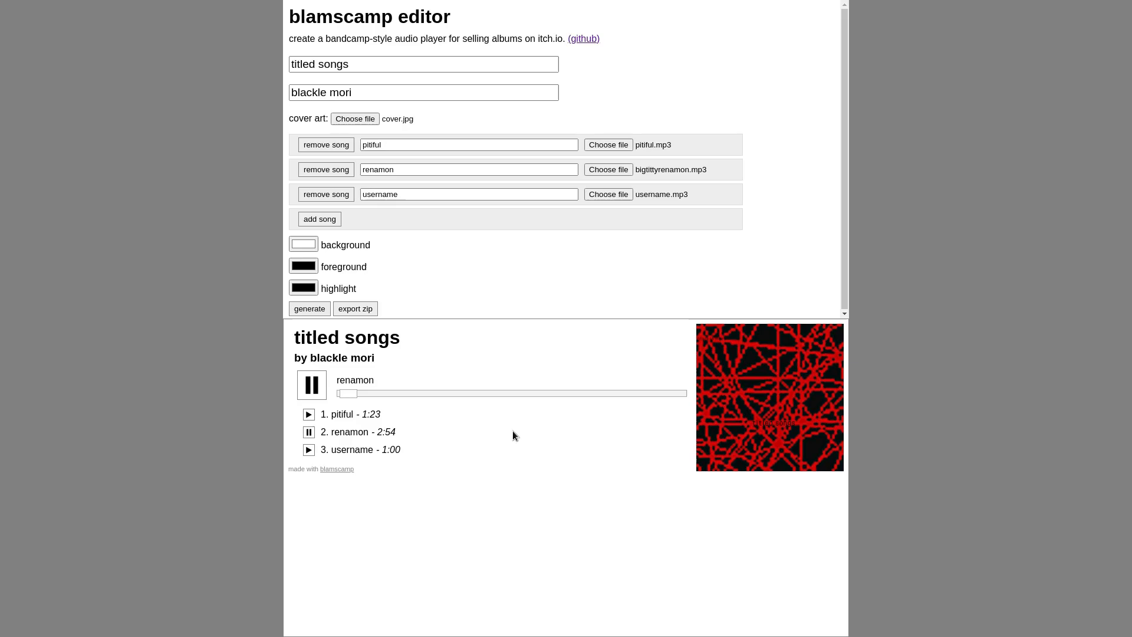
click(671, 394)
click(668, 395)
click(311, 389)
Step: Set player background black, foreground white, highlight red, and regenerate the preview
click(316, 391)
click(303, 245)
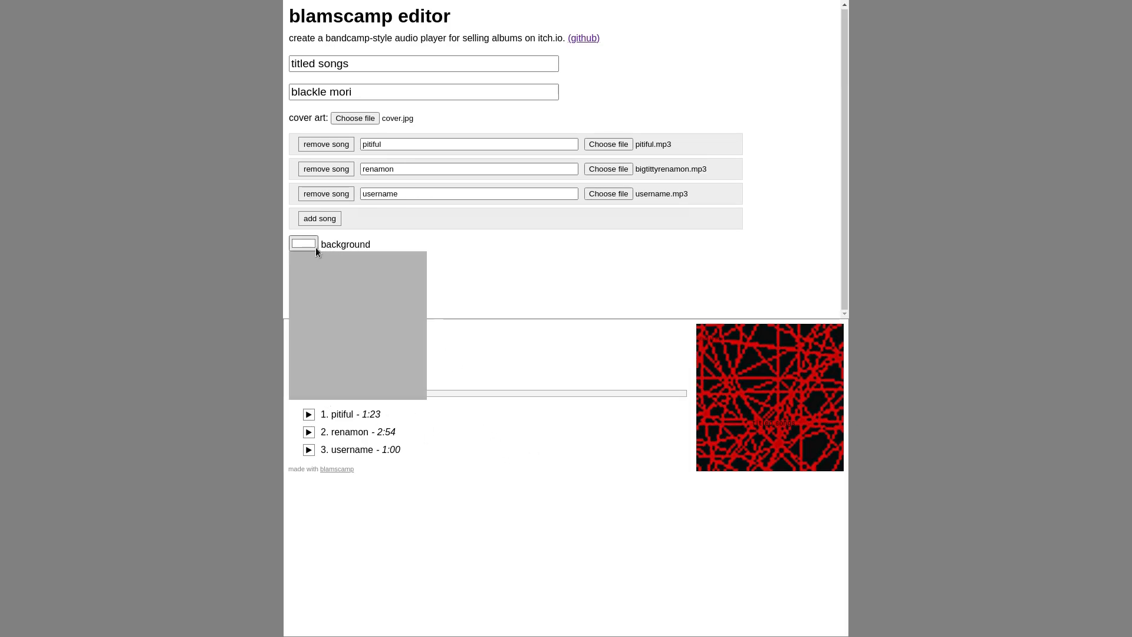
click(322, 346)
click(428, 264)
click(304, 265)
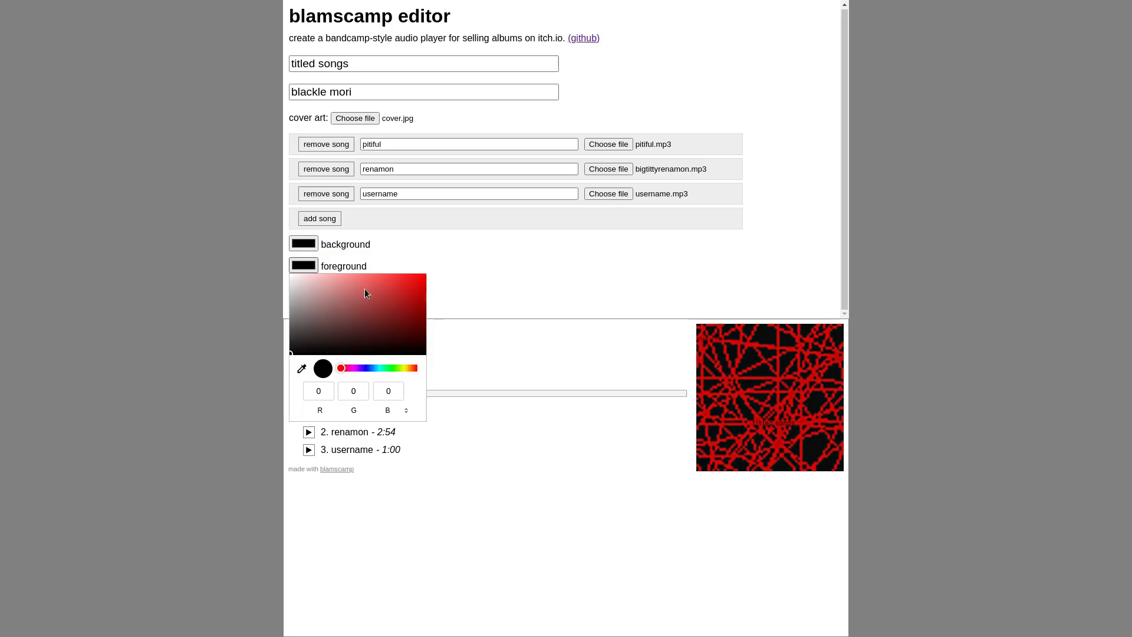
click(400, 266)
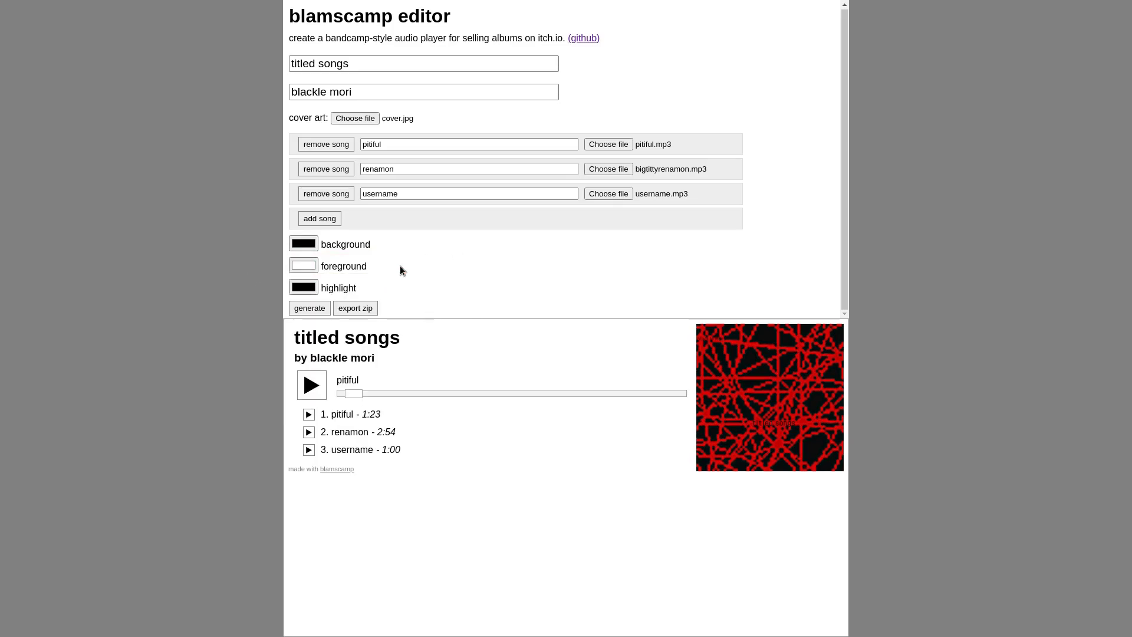
click(303, 286)
click(417, 305)
click(446, 309)
click(309, 308)
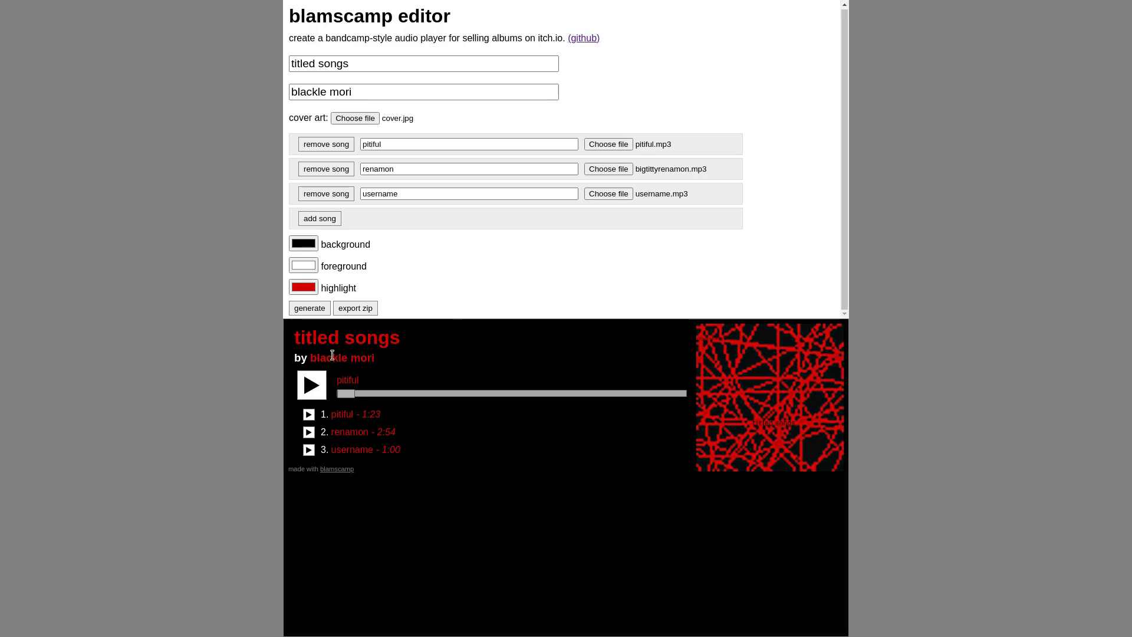
Step: Export the album player as a zip and switch to the itch.io tab
click(362, 309)
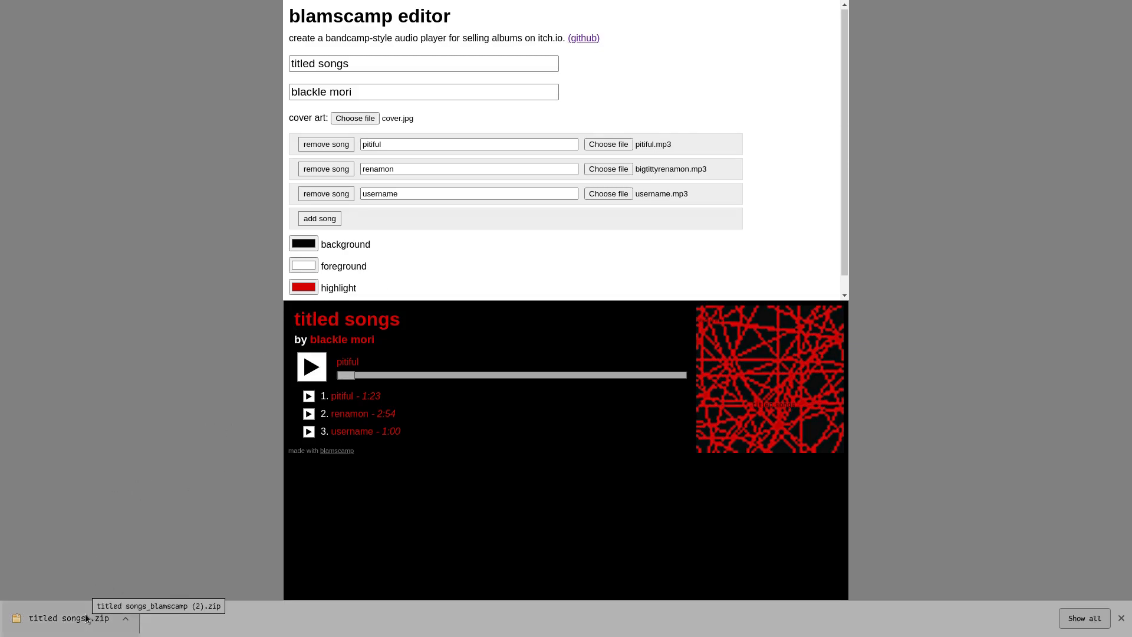
click(1120, 617)
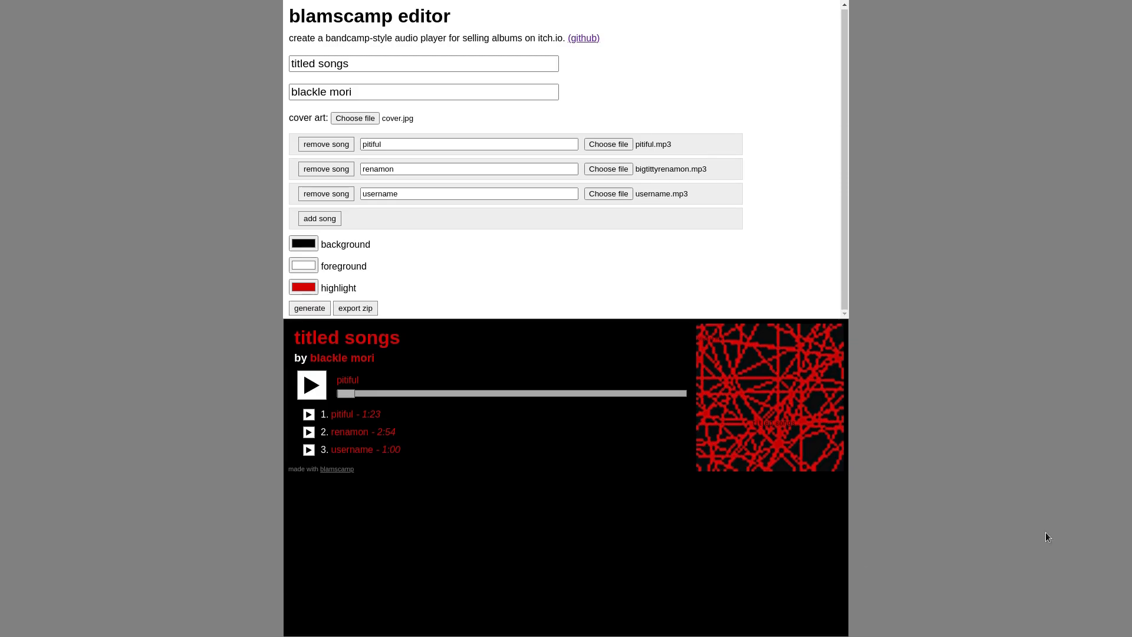
key(ctrl+Tab)
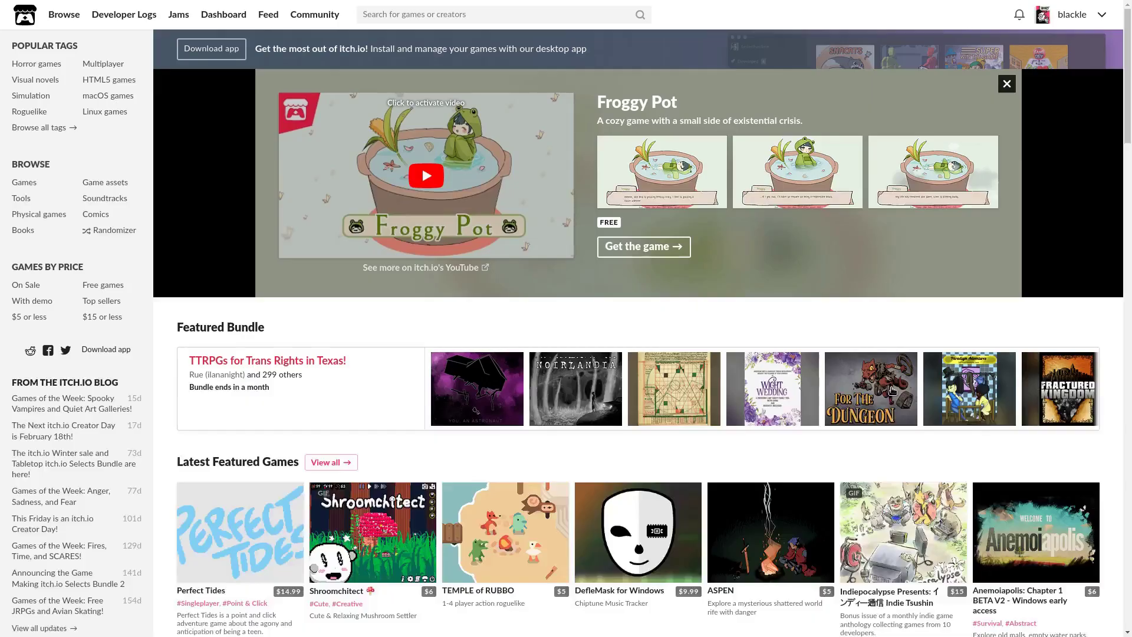
Step: Start a new itch.io project titled 'titled songs (test)'
click(1102, 14)
click(1046, 142)
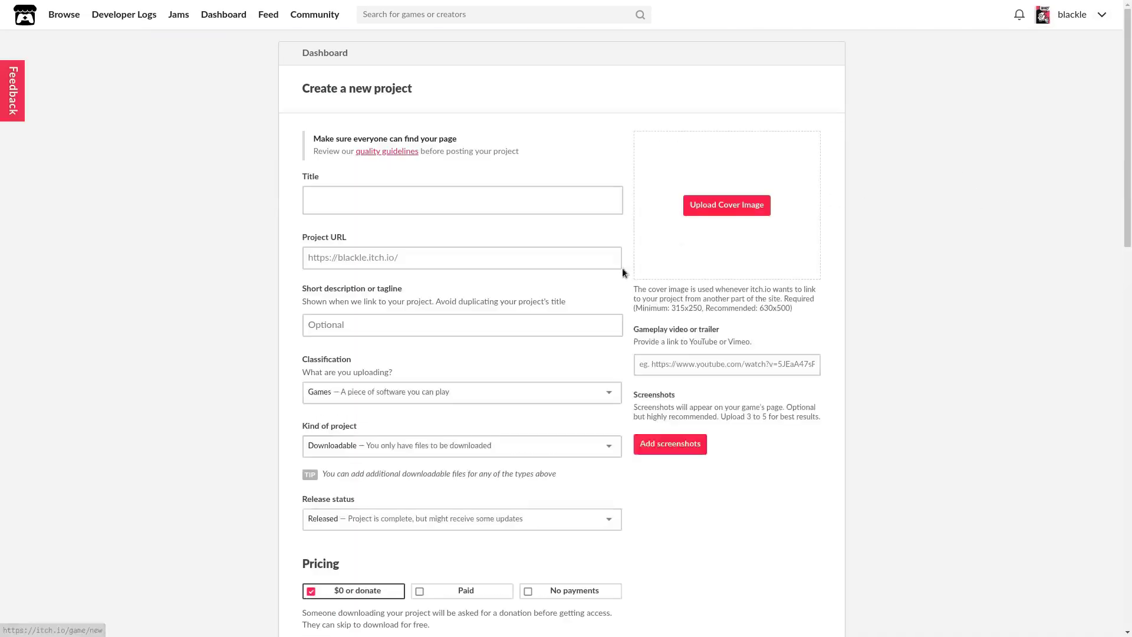
click(374, 204)
text(ti)
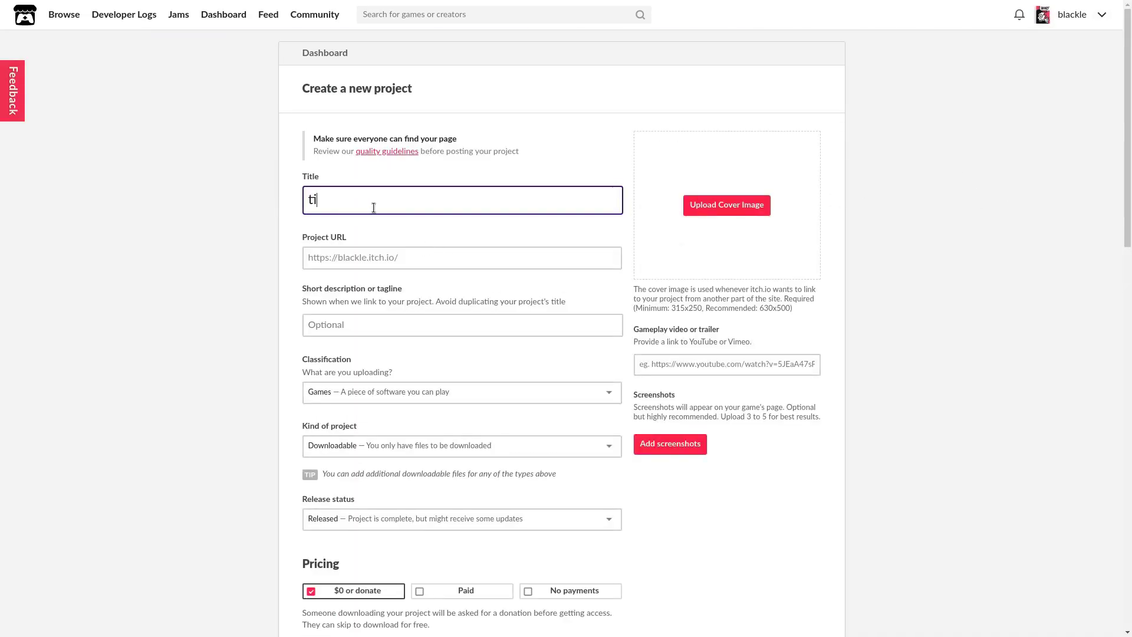
text(tled songs ())
key(Left)
text(test)
click(299, 228)
scroll(372, 319, down, 1)
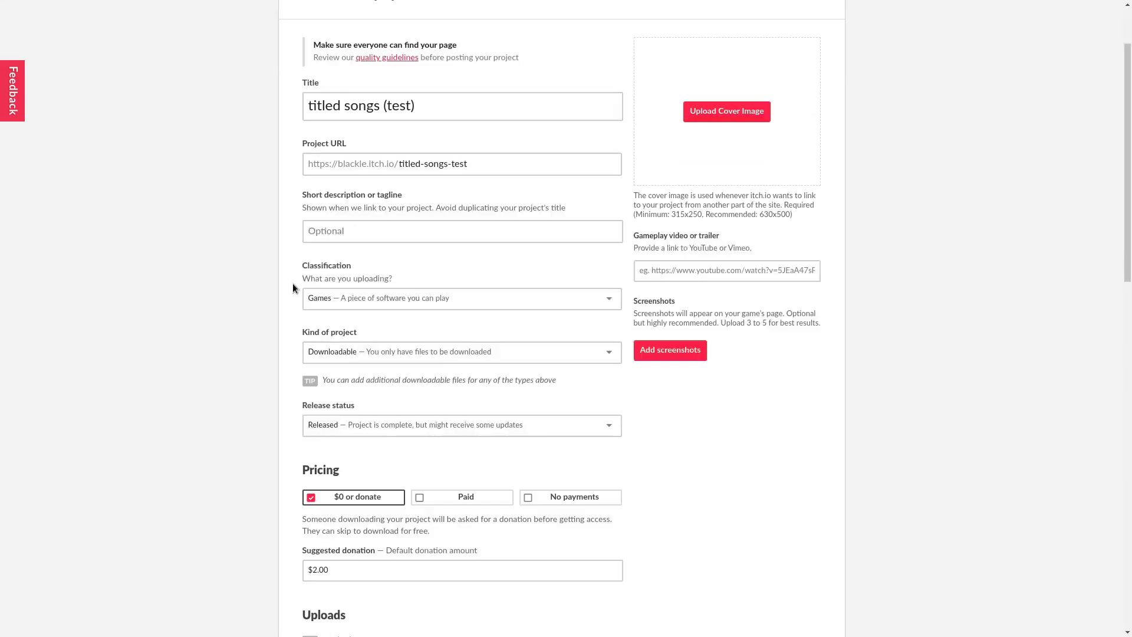
scroll(258, 265, up, 1)
scroll(244, 250, down, 2)
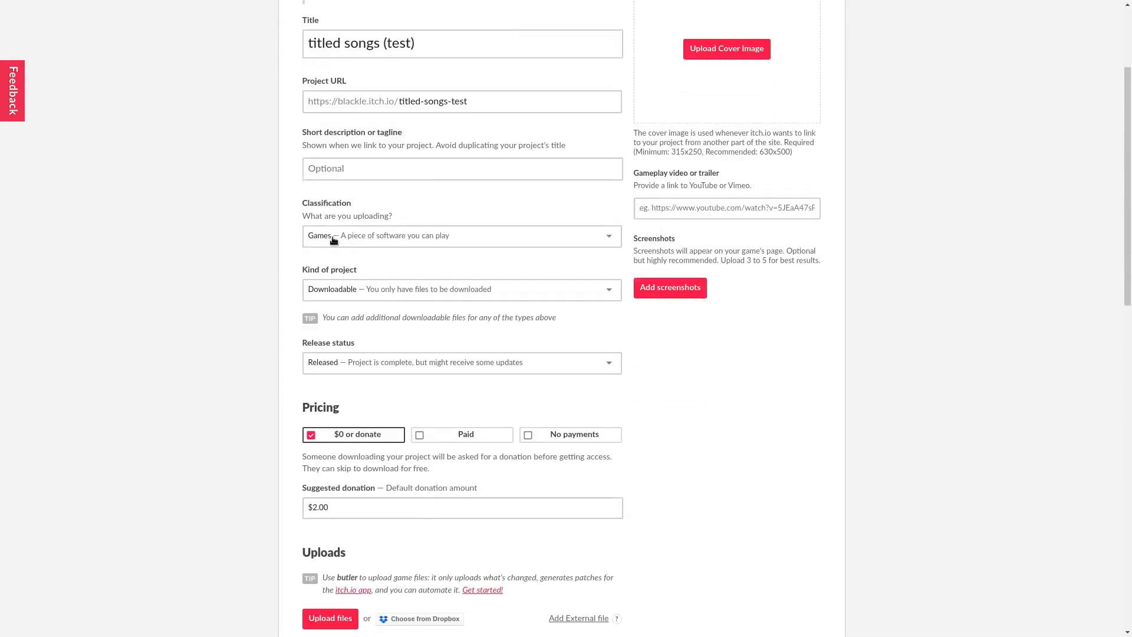
scroll(336, 283, up, 1)
Step: Classify the project as Soundtracks and set its kind to HTML
click(345, 297)
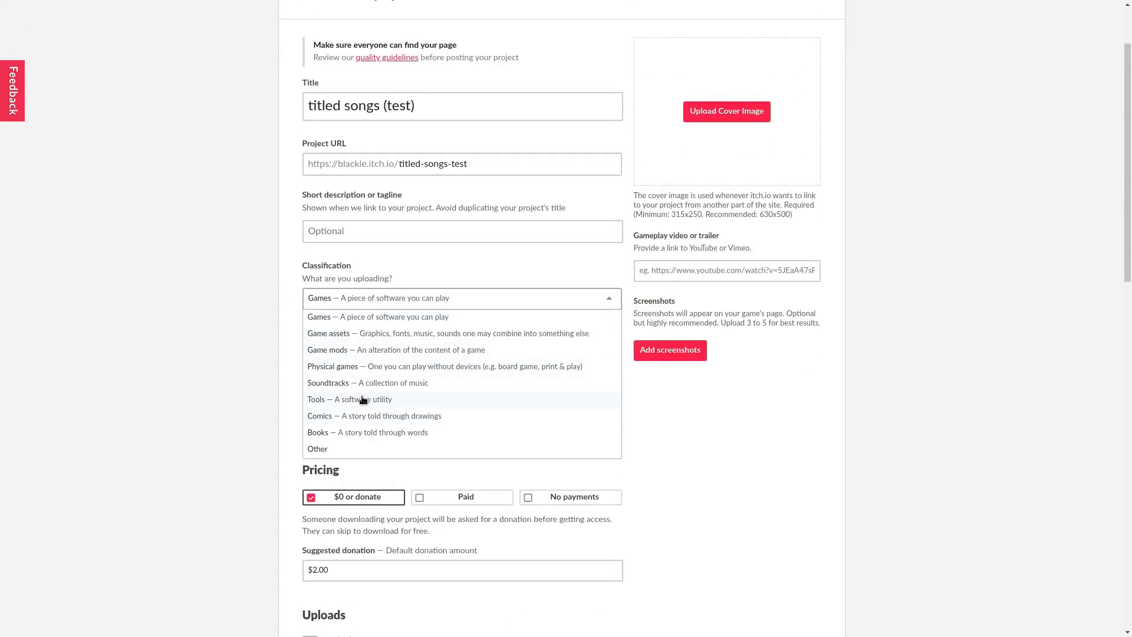
click(363, 384)
click(334, 352)
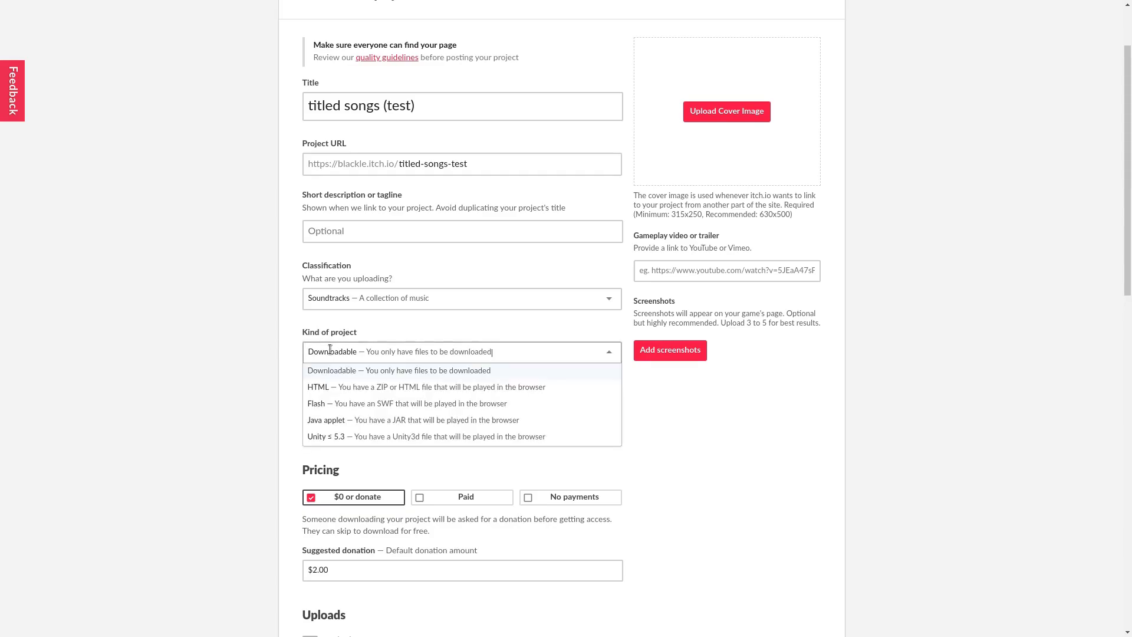
click(370, 384)
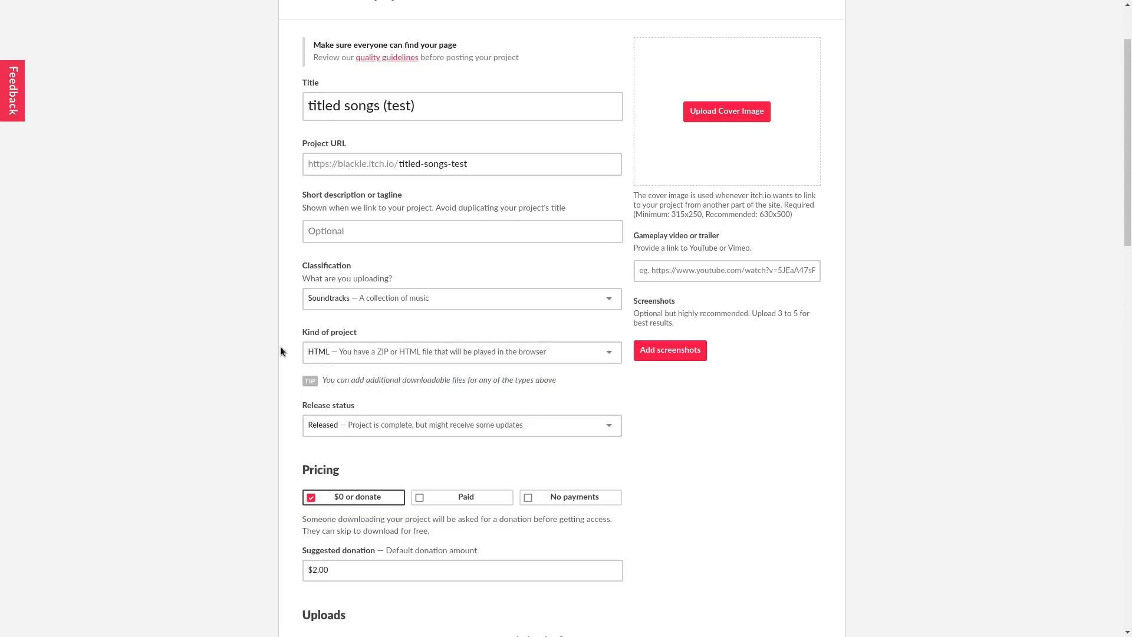
scroll(219, 315, up, 1)
scroll(225, 306, down, 2)
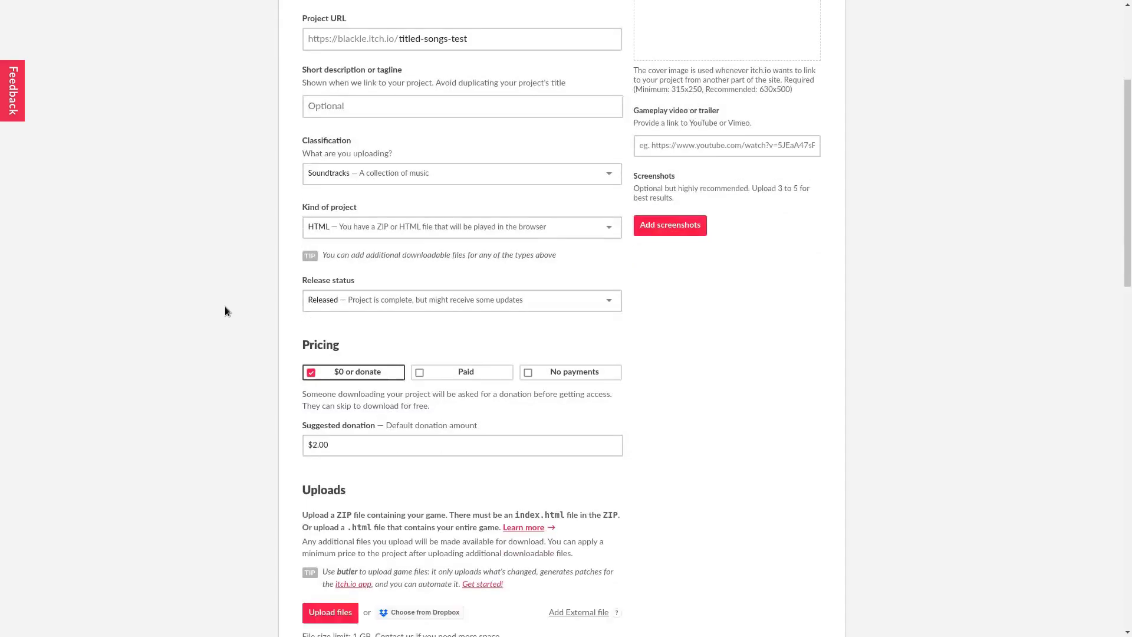
scroll(224, 306, down, 2)
scroll(230, 302, down, 1)
Step: Upload the blamscamp zip from Downloads, mark it played in browser, and save the project
click(330, 392)
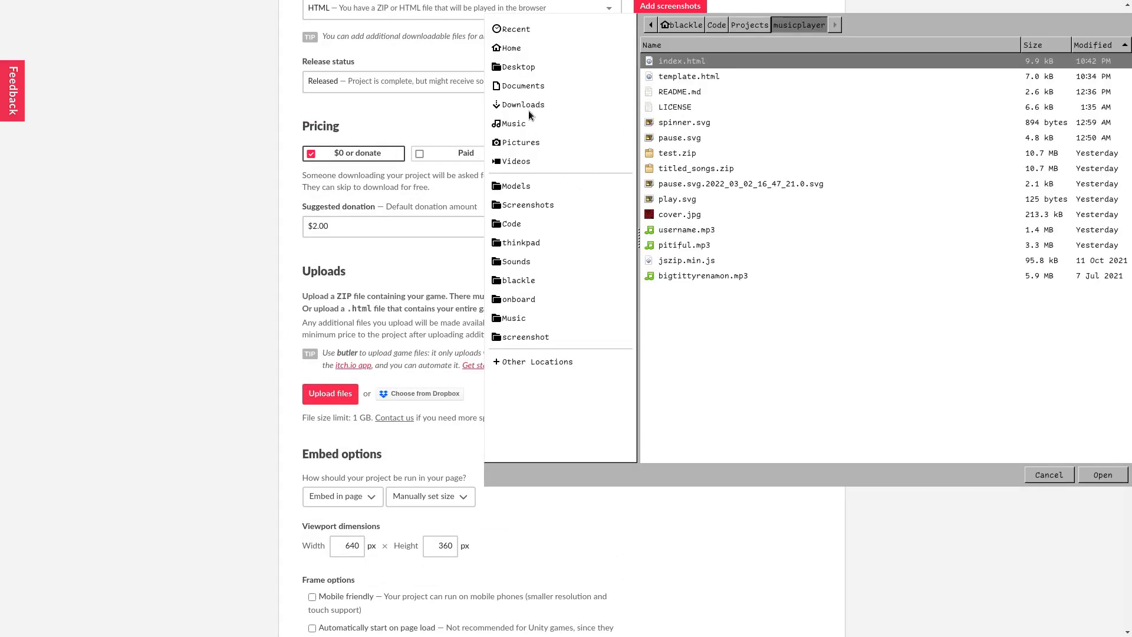
click(522, 105)
double_click(692, 60)
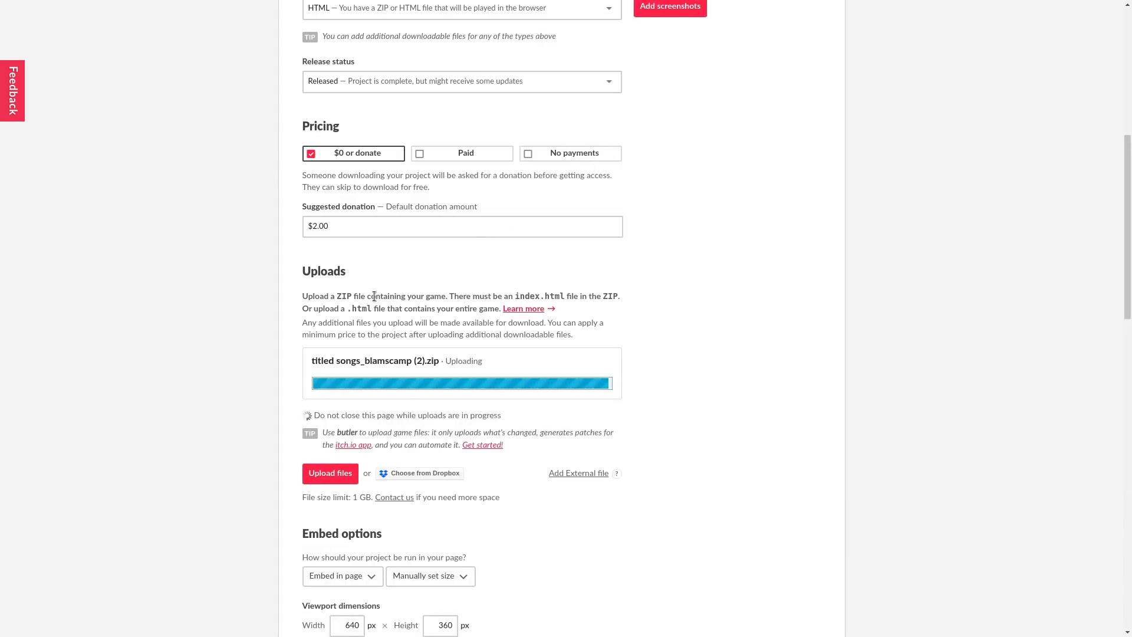
scroll(181, 258, down, 1)
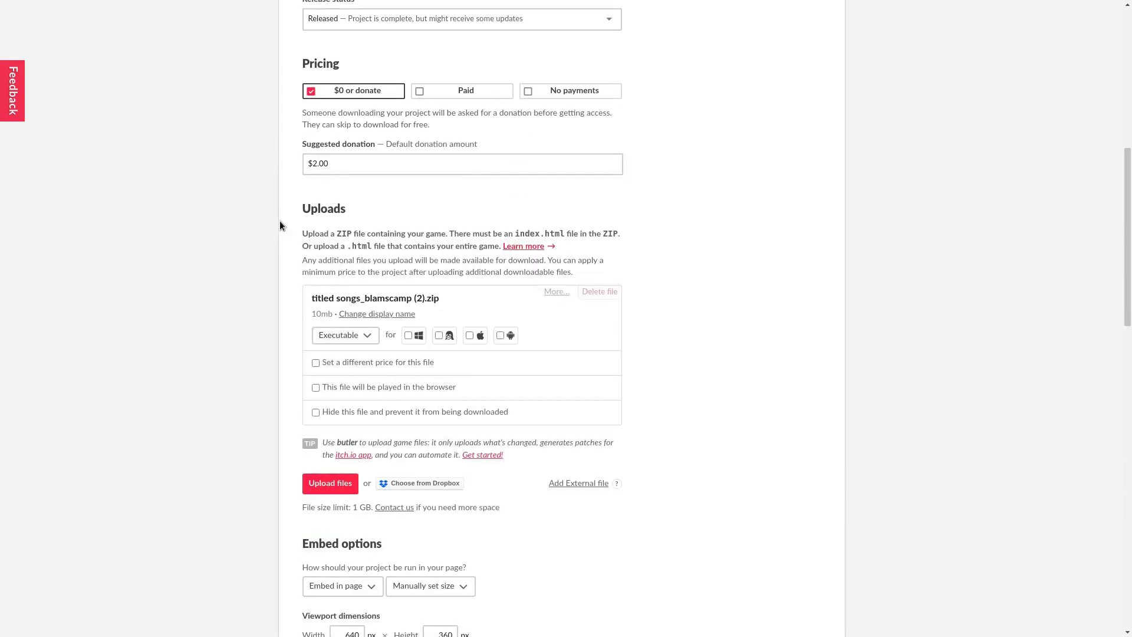
click(347, 387)
scroll(154, 327, down, 3)
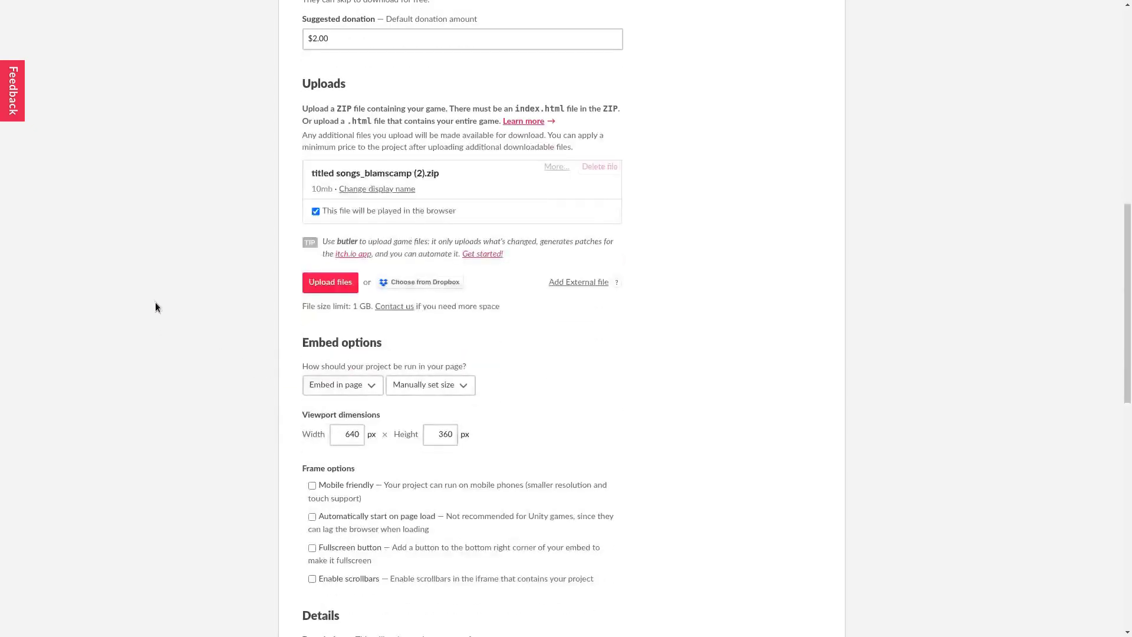
scroll(154, 301, down, 3)
scroll(169, 305, down, 2)
scroll(169, 303, down, 3)
scroll(201, 330, down, 3)
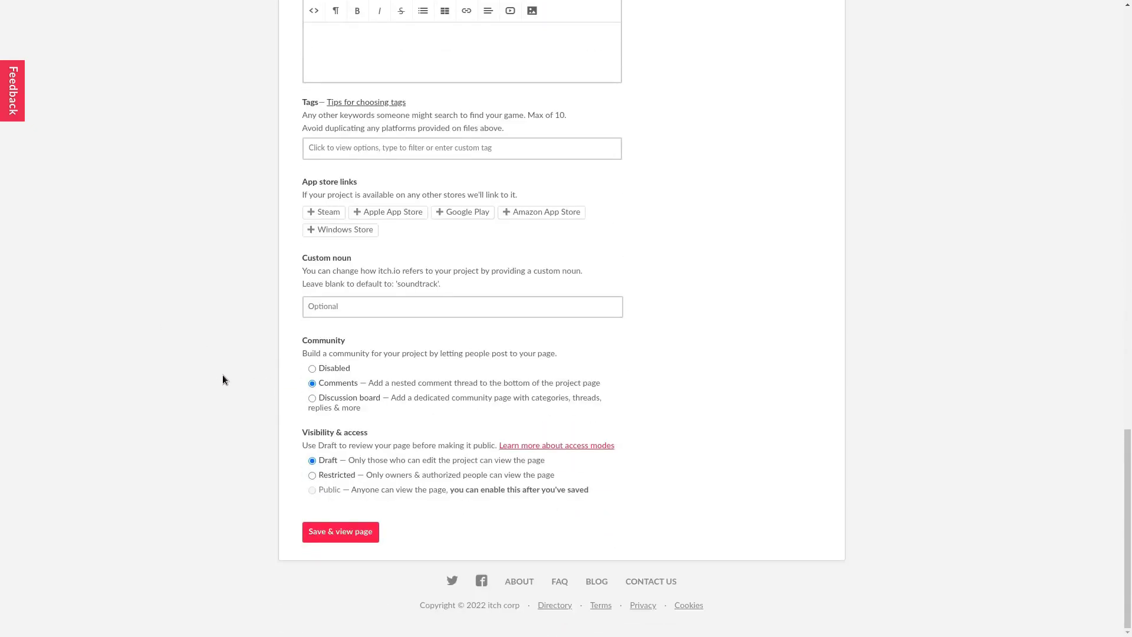
click(340, 531)
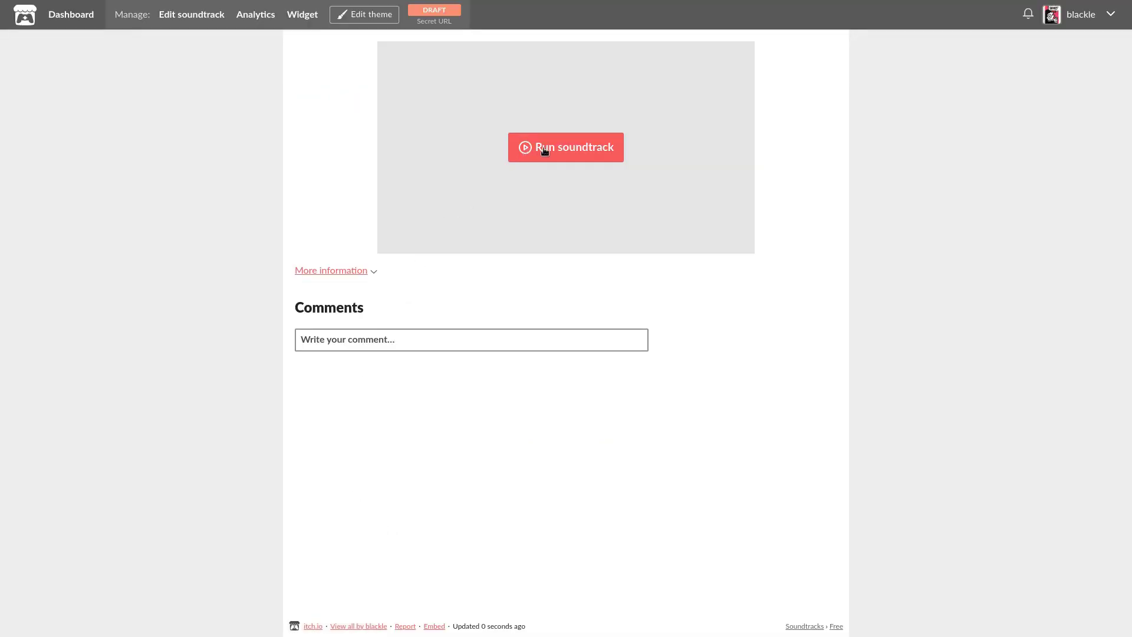
Step: Run the soundtrack on the draft page to load the embedded player
click(544, 149)
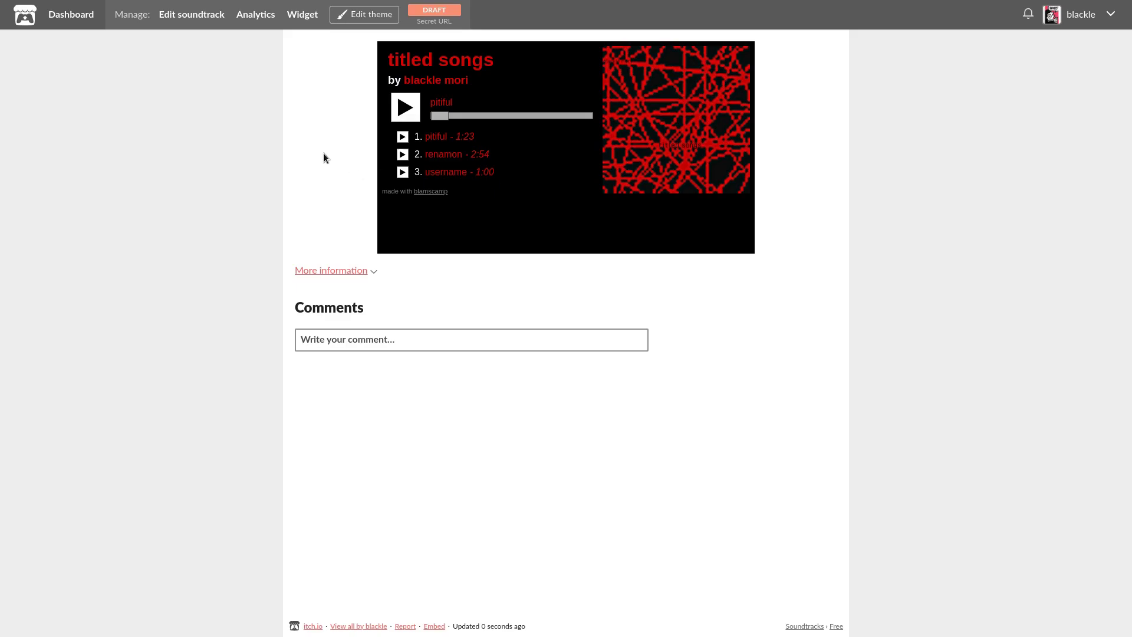
Step: Set page theme BG and BG 2 to #000000, text #ffffff, links bright red, and save
click(364, 14)
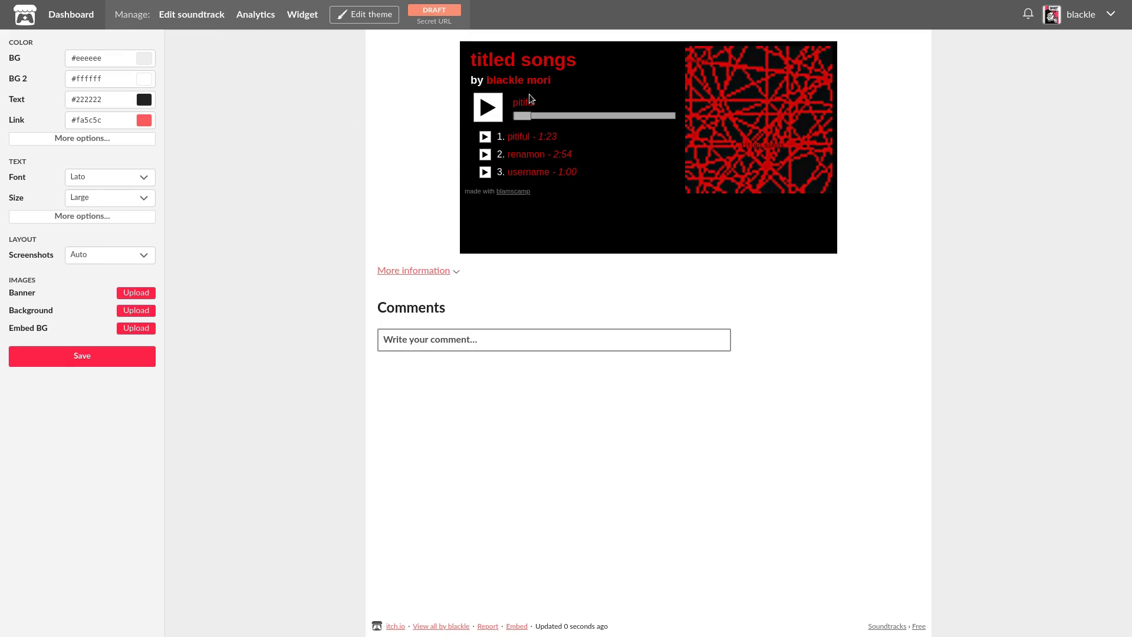
double_click(92, 57)
text(000000)
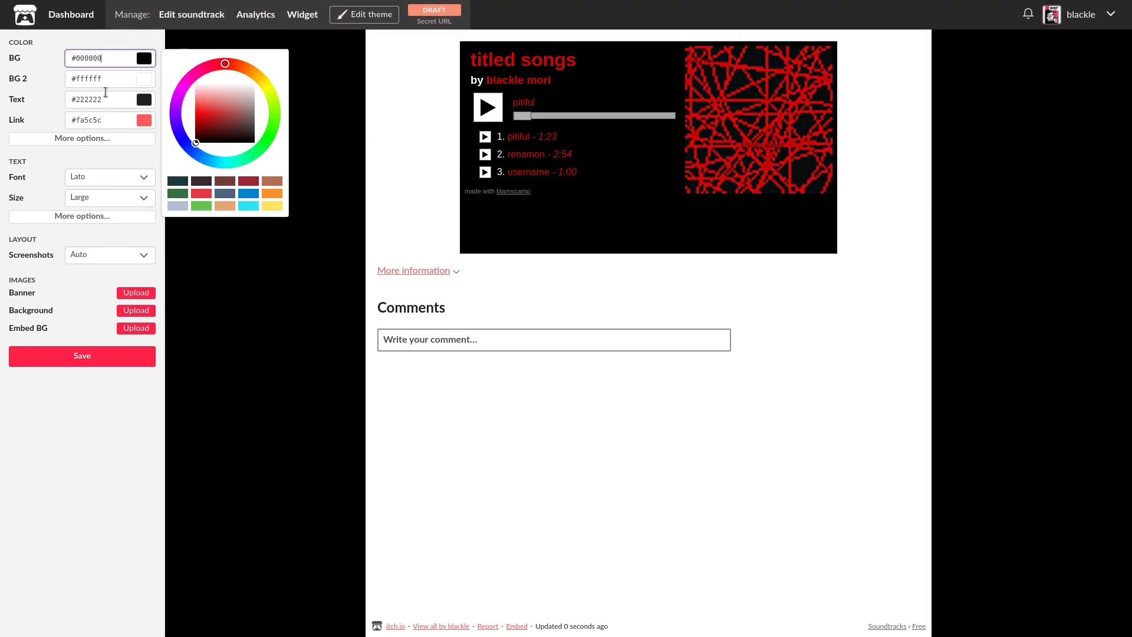
double_click(88, 78)
text(000000)
click(101, 120)
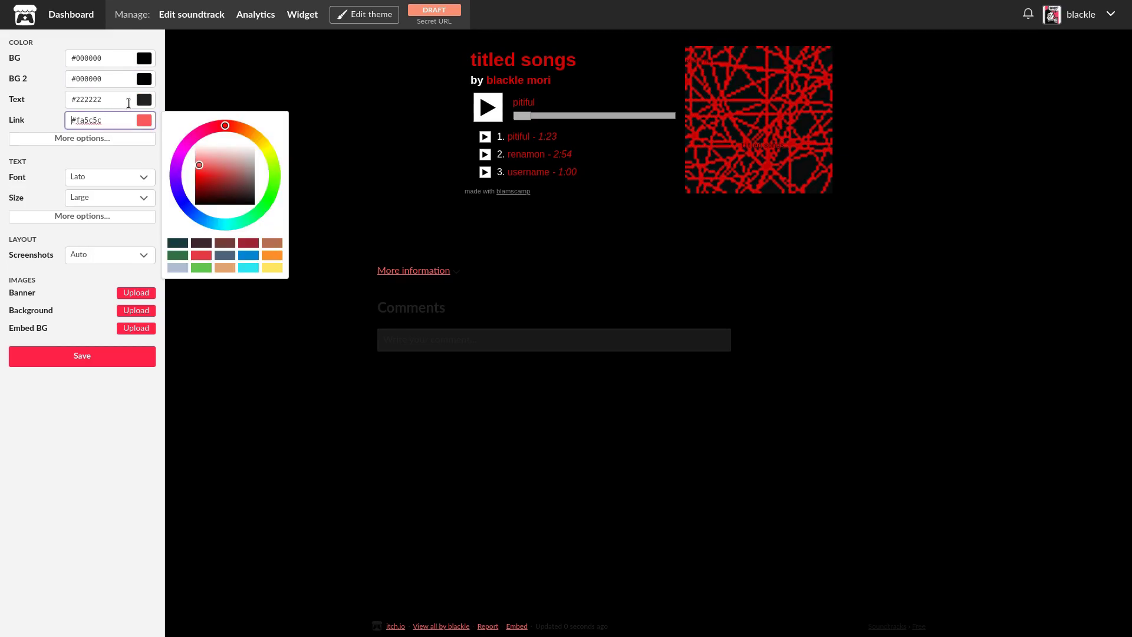
double_click(97, 99)
text(ffffff)
click(97, 119)
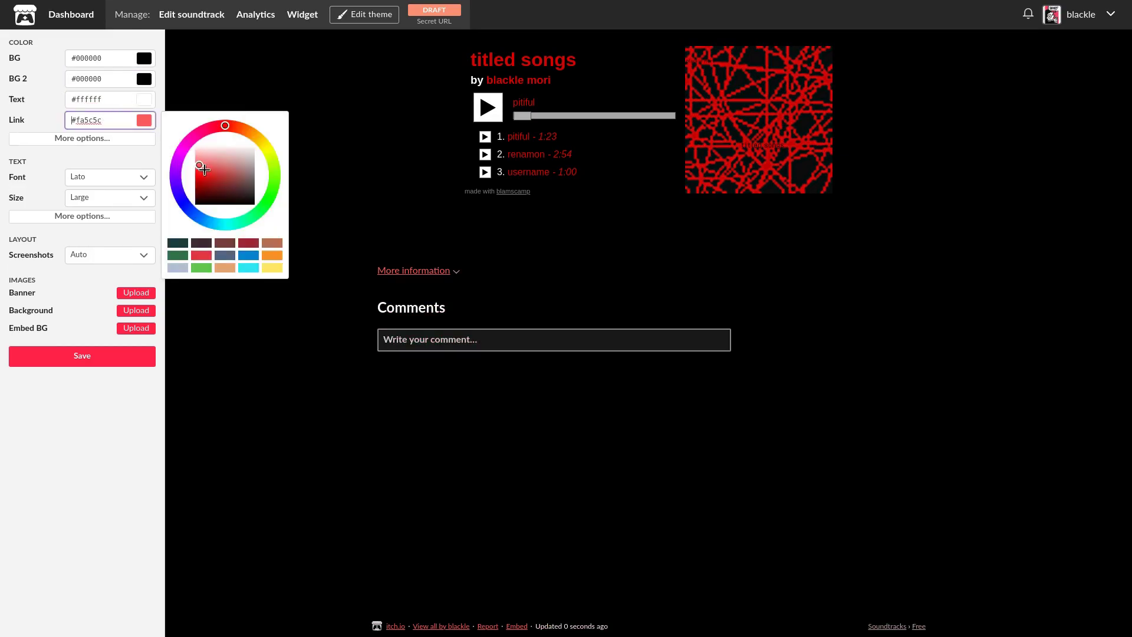
drag(205, 169, 254, 170)
click(327, 142)
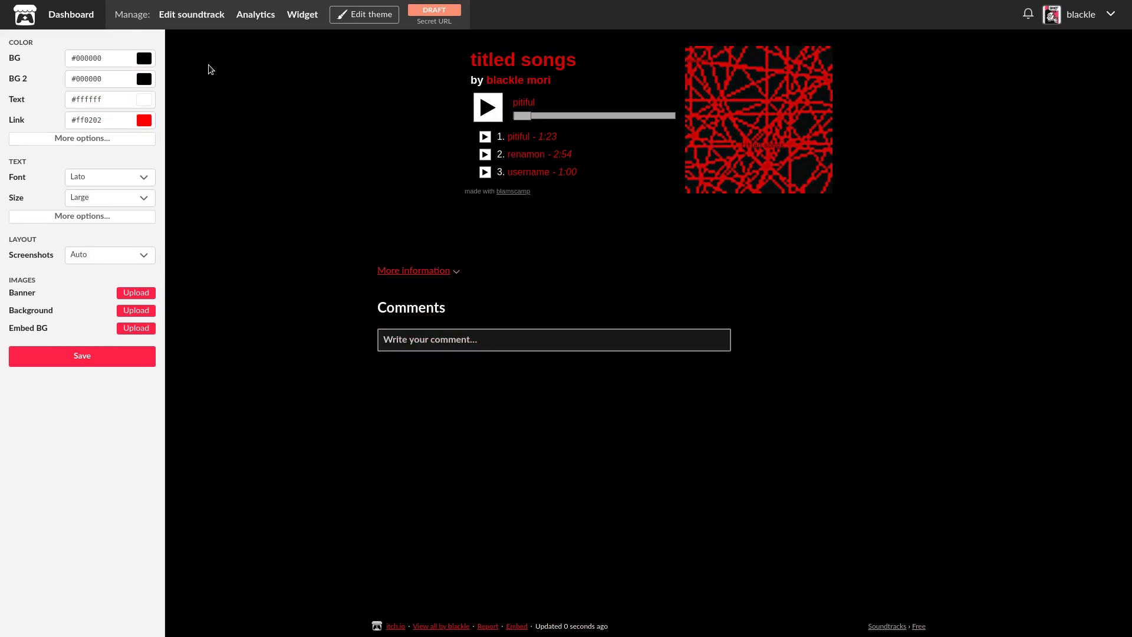
click(82, 355)
click(365, 14)
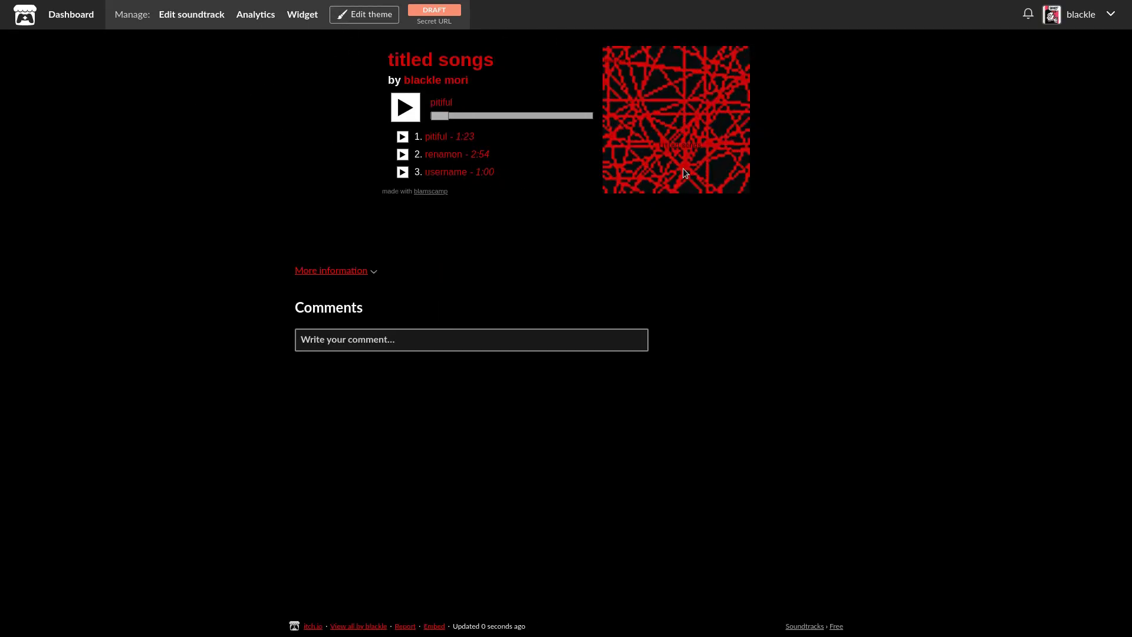
Step: Set the embed size to 960 wide by 360 high in the soundtrack edit page
click(191, 15)
scroll(184, 121, down, 4)
scroll(184, 121, down, 4)
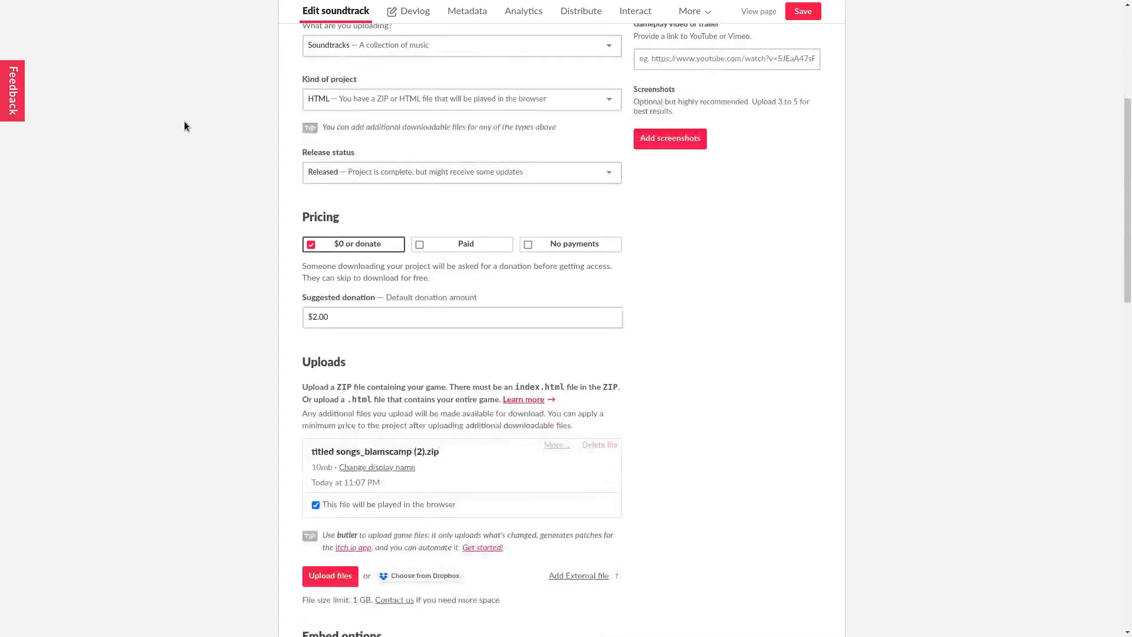
scroll(185, 126, down, 4)
scroll(202, 202, down, 3)
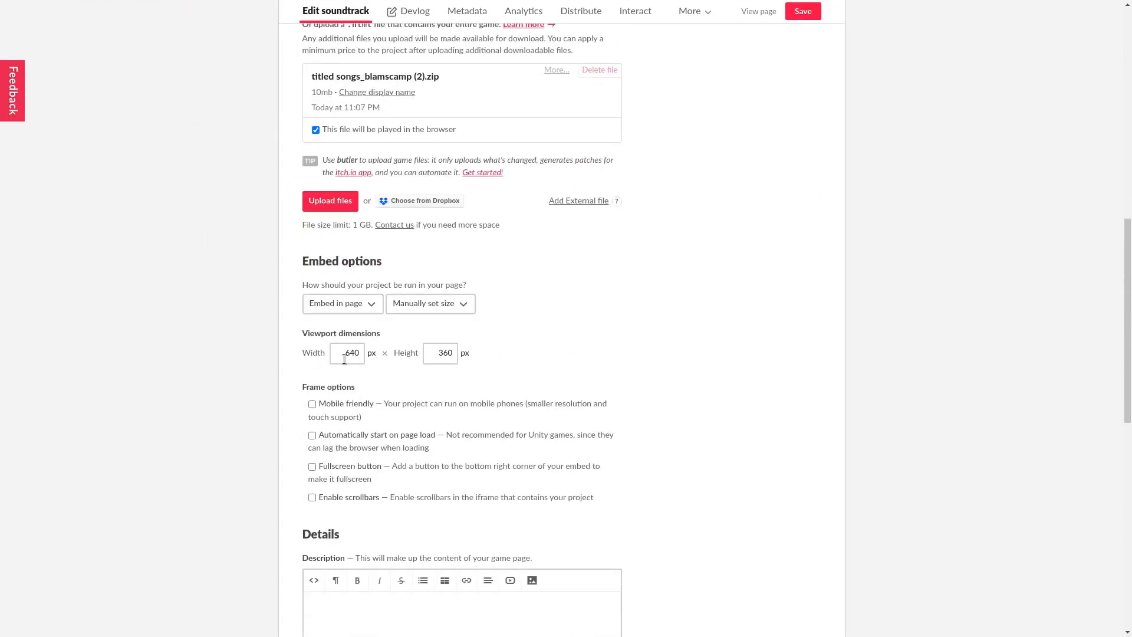
drag(359, 353, 339, 355)
text(960)
click(451, 353)
scroll(484, 352, down, 1)
click(739, 282)
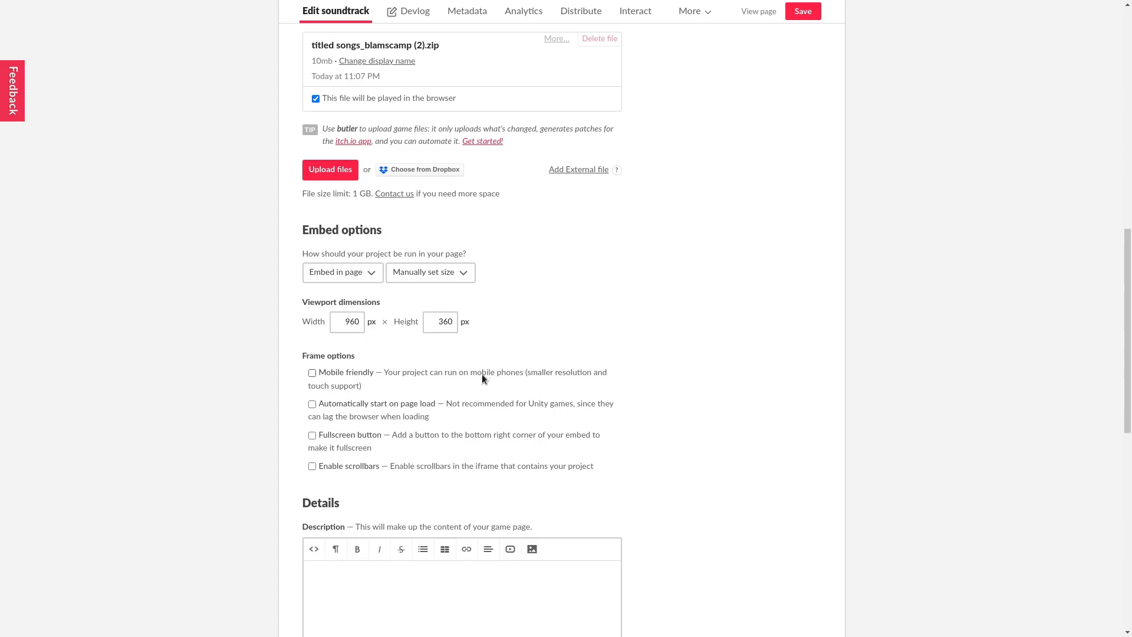
Step: Enable automatic start on page load and scrollbars, then save the embed settings
click(317, 403)
click(364, 467)
scroll(512, 297, down, 3)
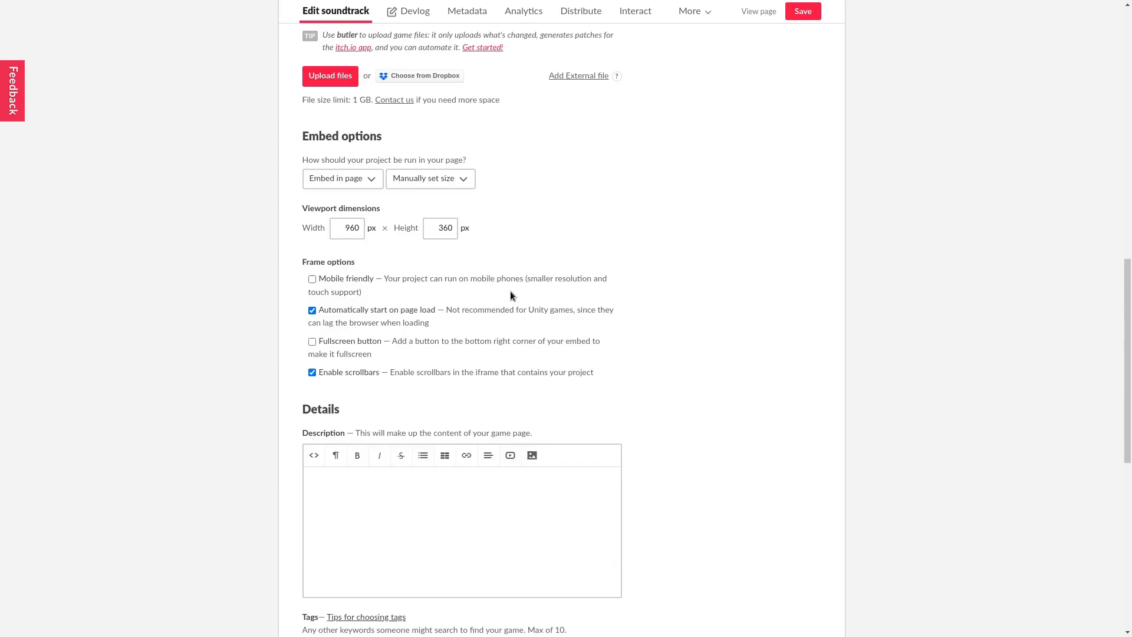
scroll(531, 283, down, 2)
scroll(531, 310, down, 4)
scroll(398, 442, down, 4)
click(317, 531)
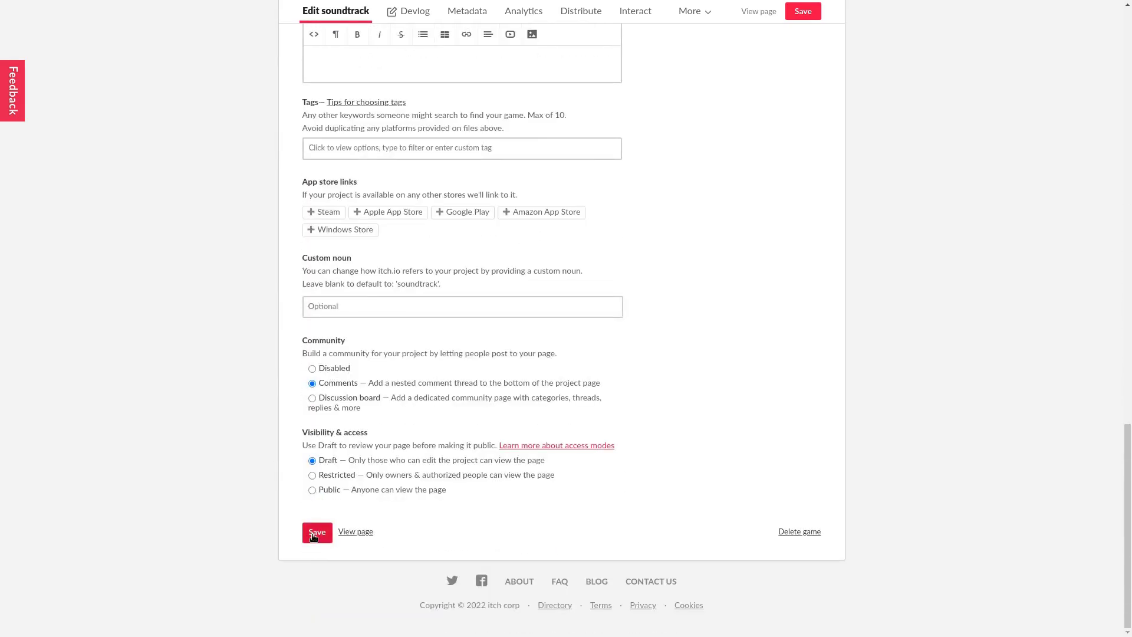
Step: Check the saved dark soundtrack page's three-track player against the blamscamp editor preview
click(356, 532)
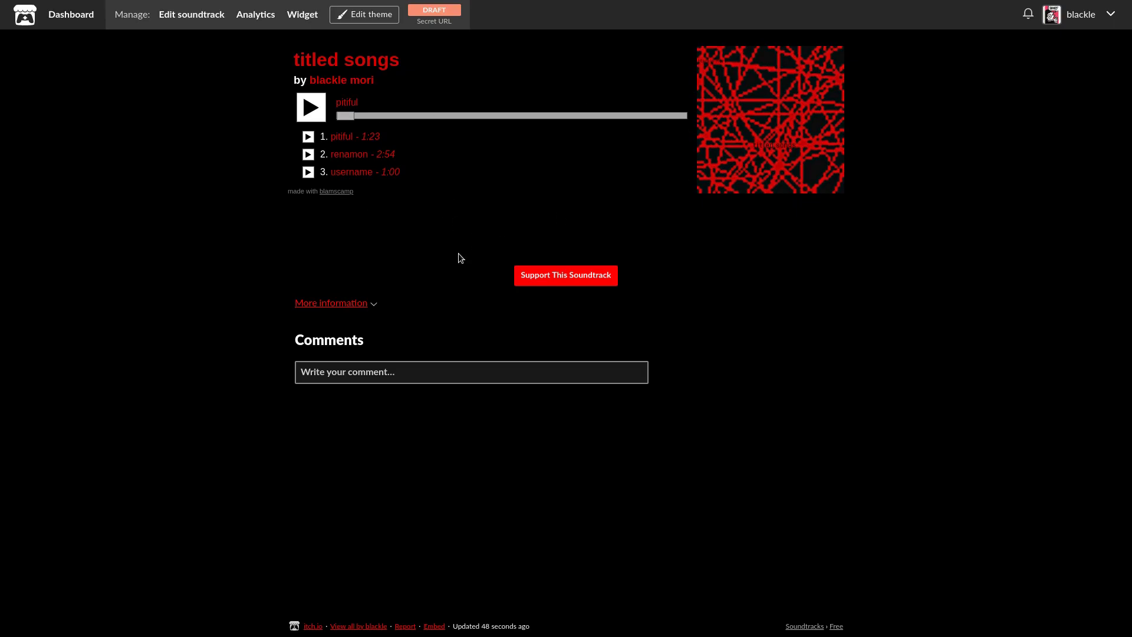
key(ctrl+Tab)
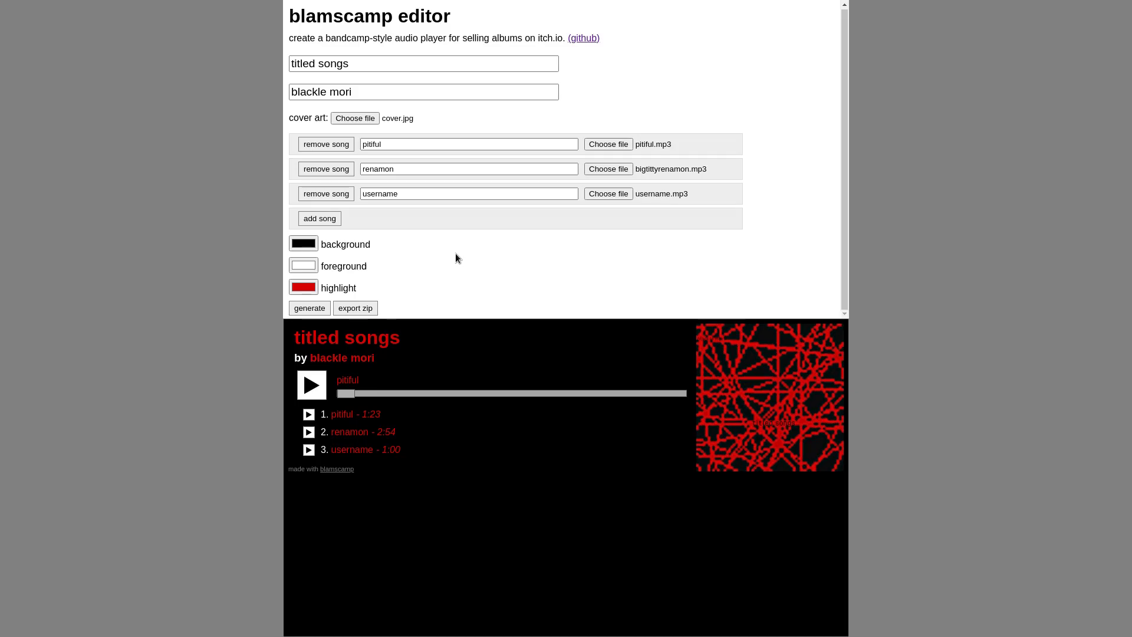
key(ctrl+Tab)
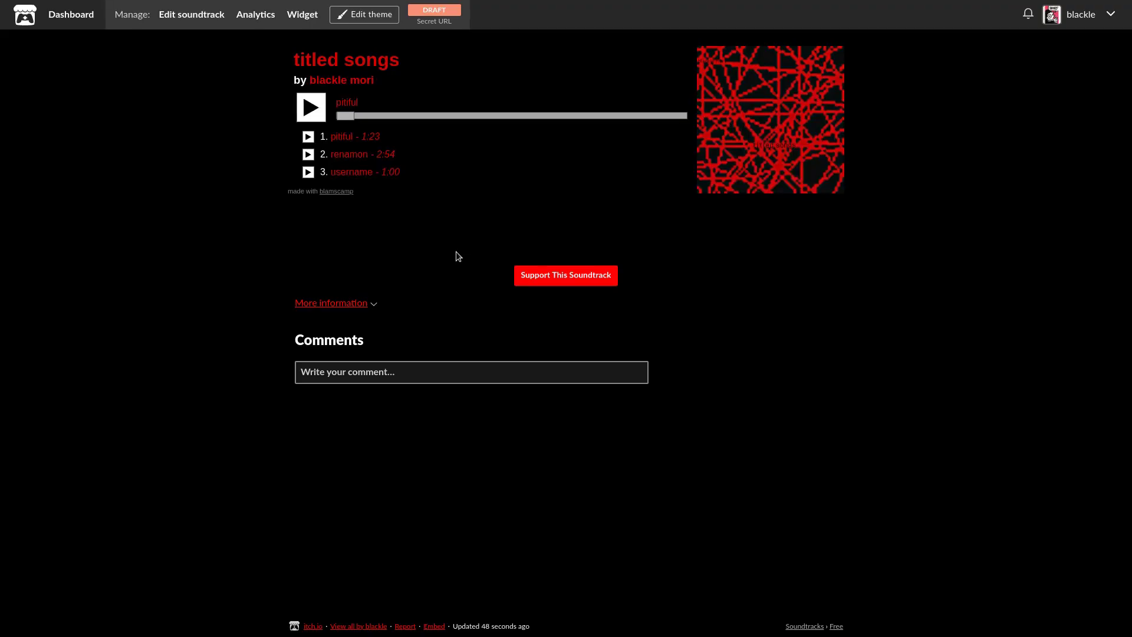
key(ctrl+Tab)
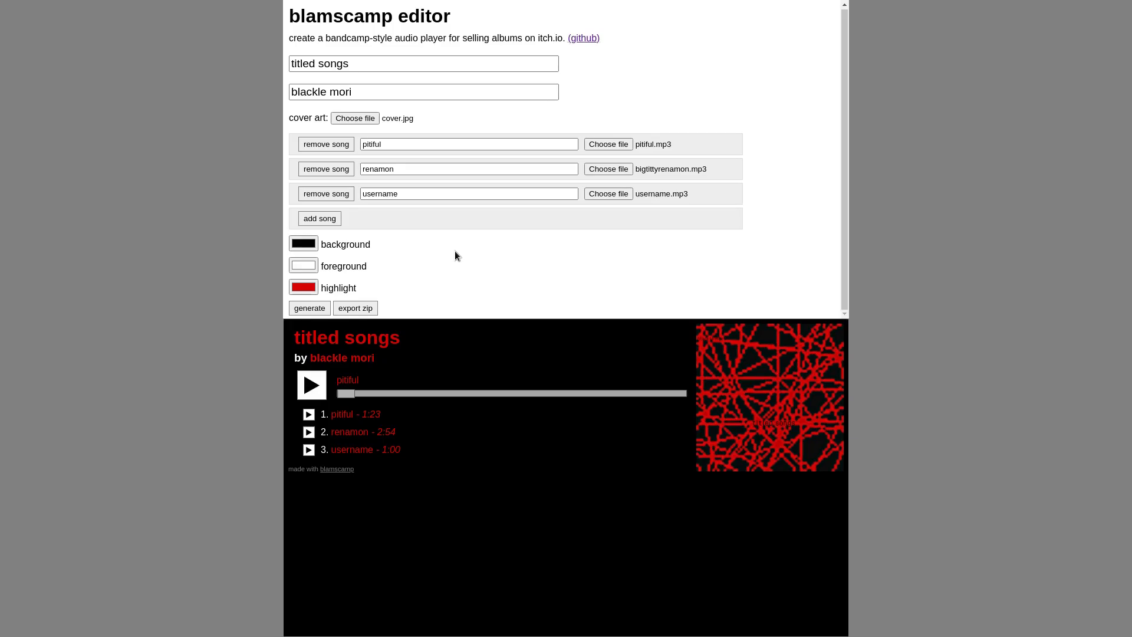